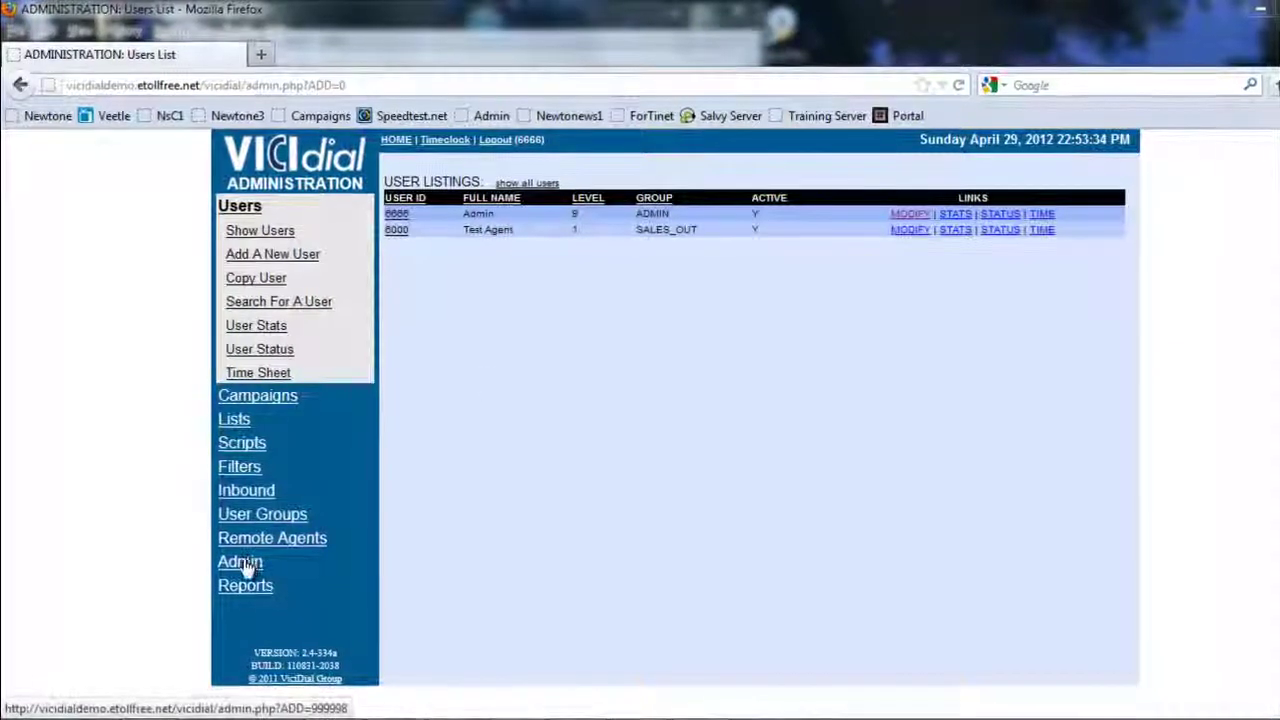
# Open VICIdial's Administration page from the Admin link in the left navigation.
pyautogui.click(243, 564)
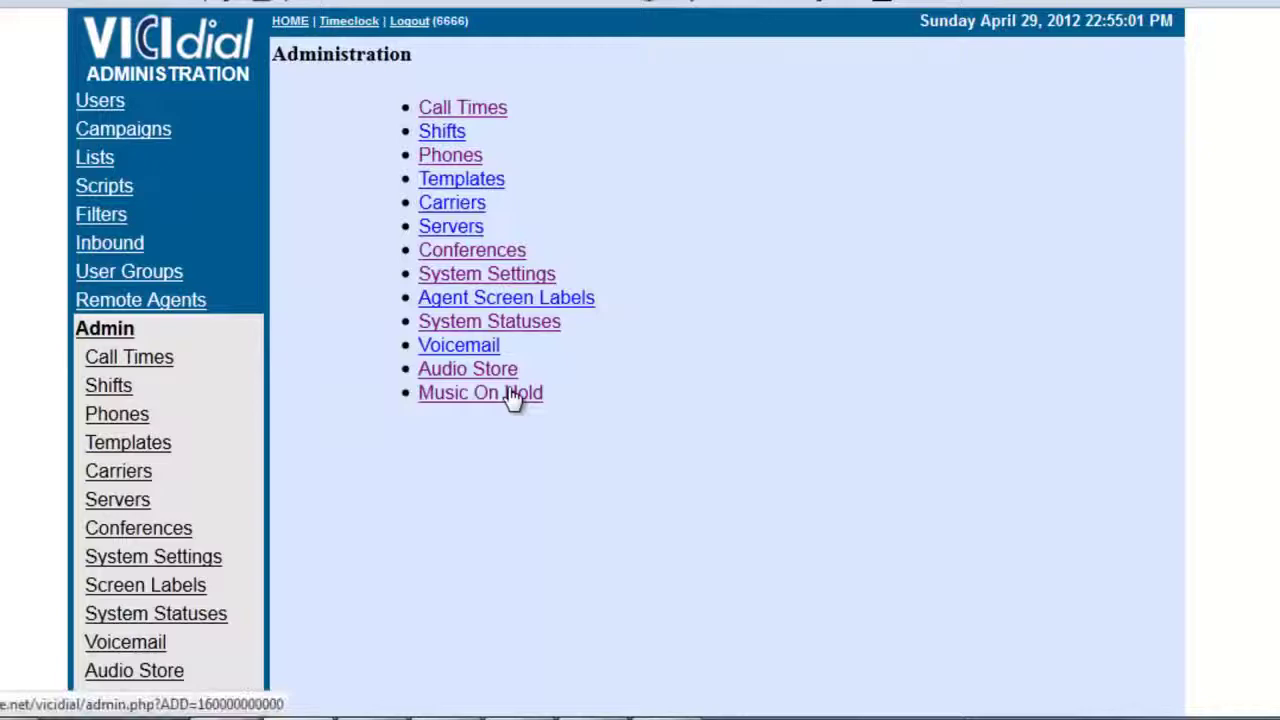
# Open the Audio Store upload page, note its WAV format recommendation, and bring WavePad forward.
pyautogui.click(434, 372)
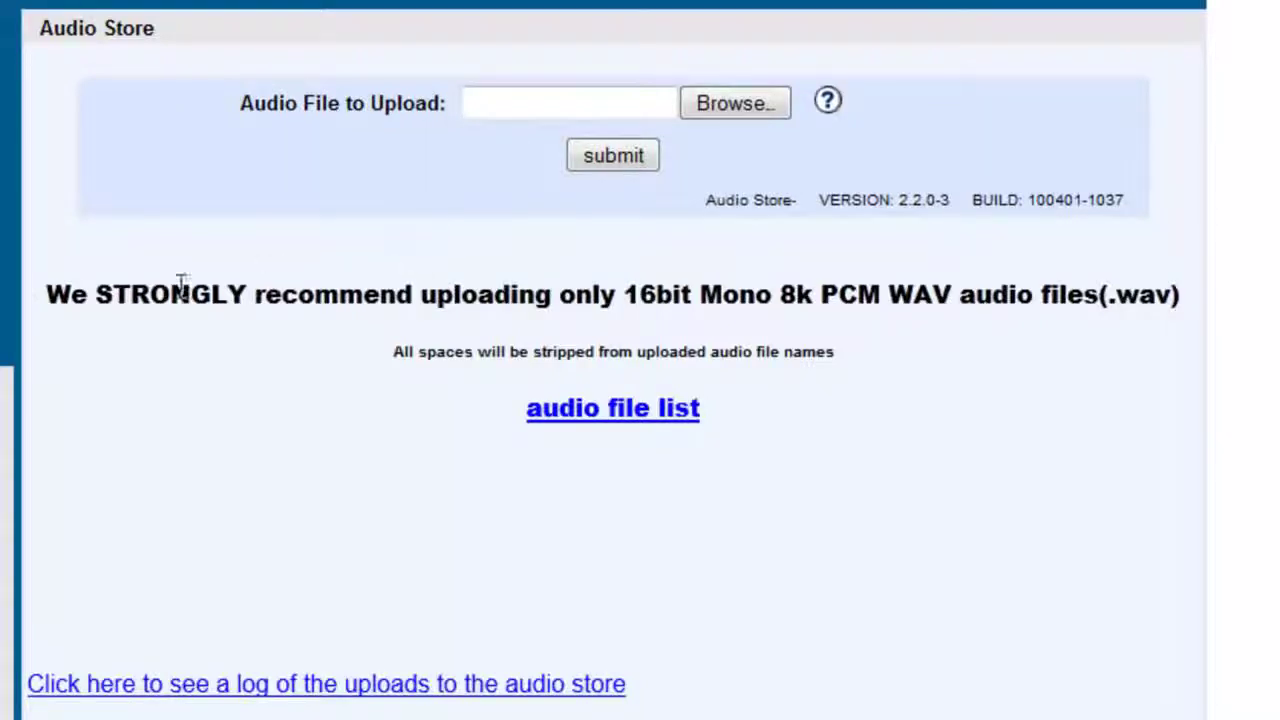
pyautogui.moveTo(70, 298); pyautogui.dragTo(1207, 313)
pyautogui.click(1207, 313)
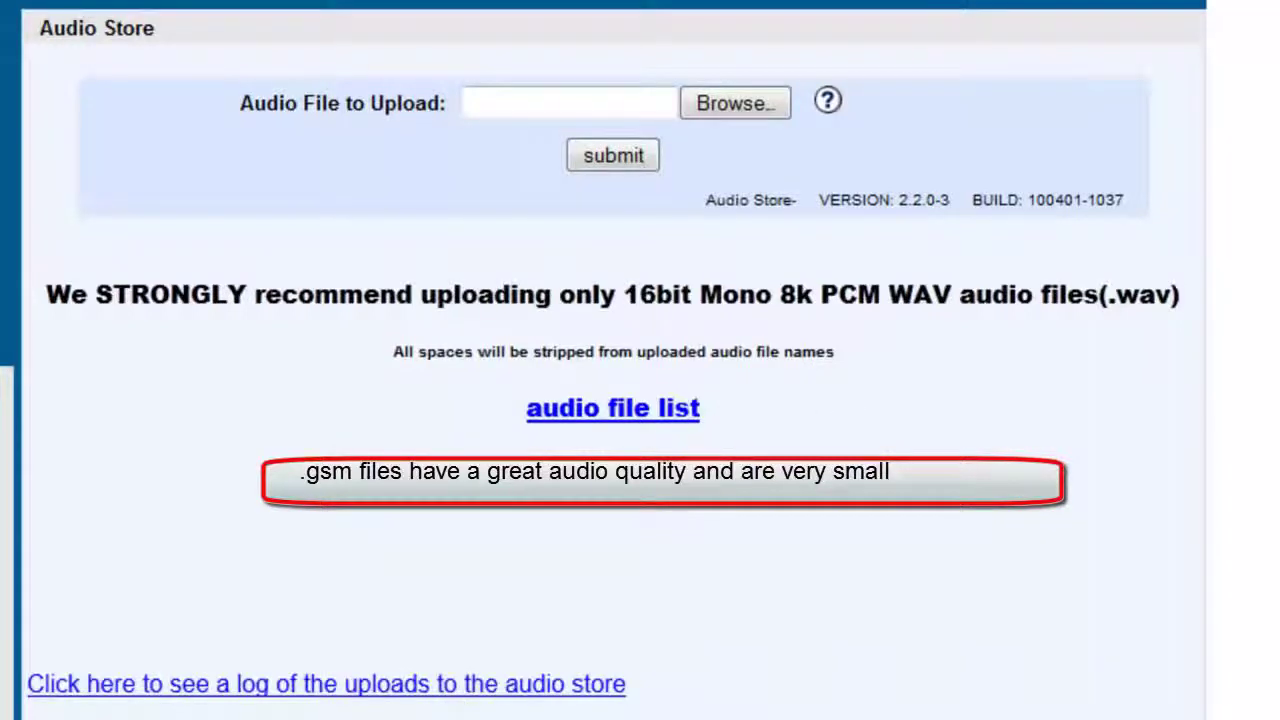
pyautogui.click(345, 705)
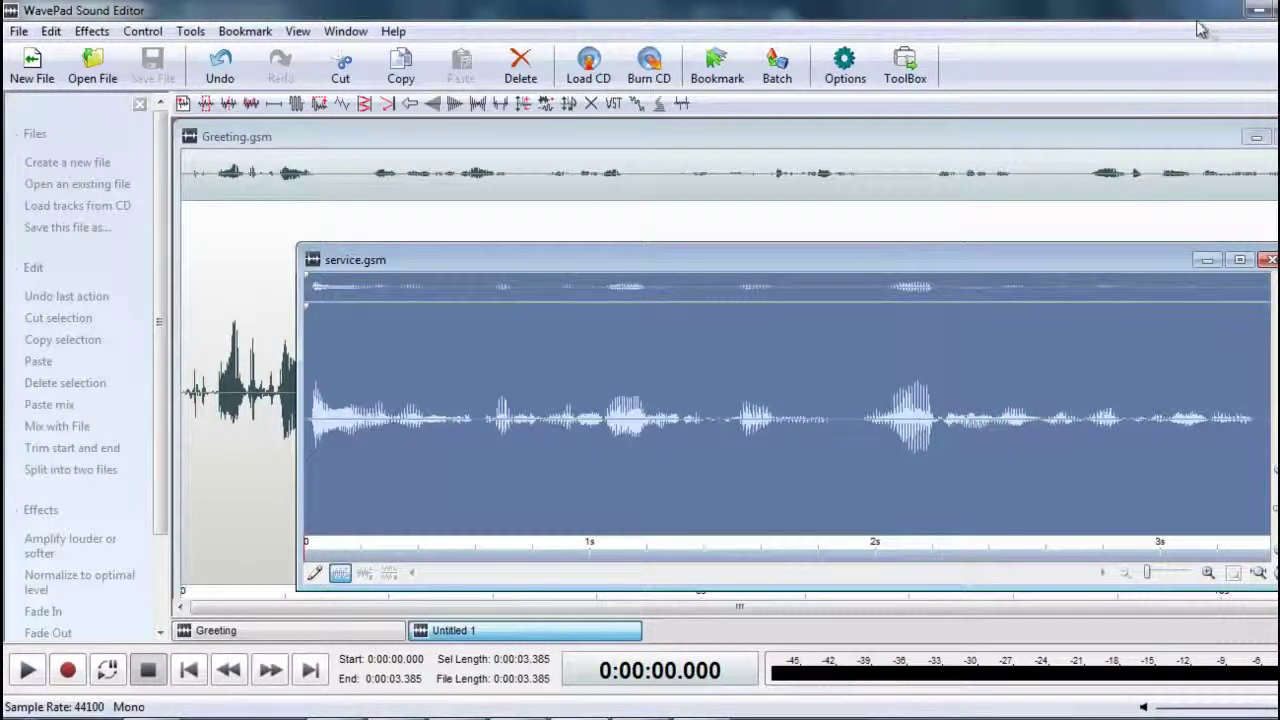
# Confirm in Save File As that service.gsm is GSM, cancel, and minimize WavePad.
pyautogui.click(18, 31)
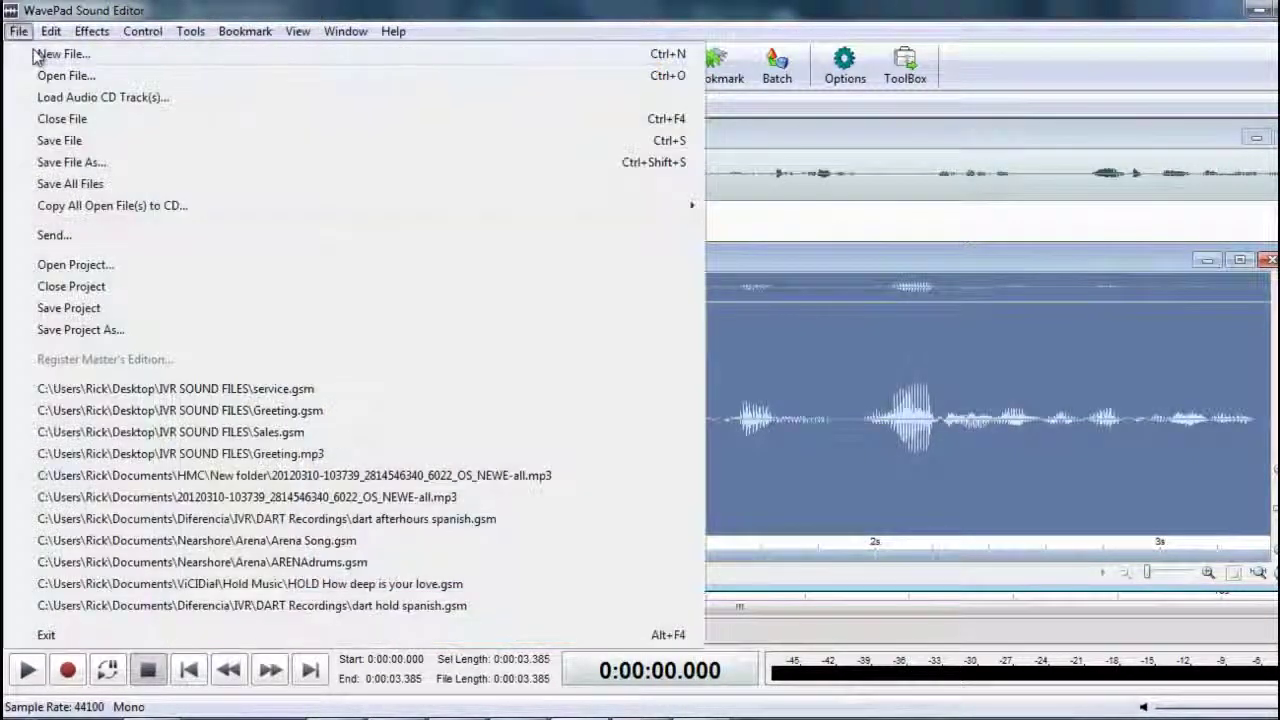
pyautogui.click(55, 162)
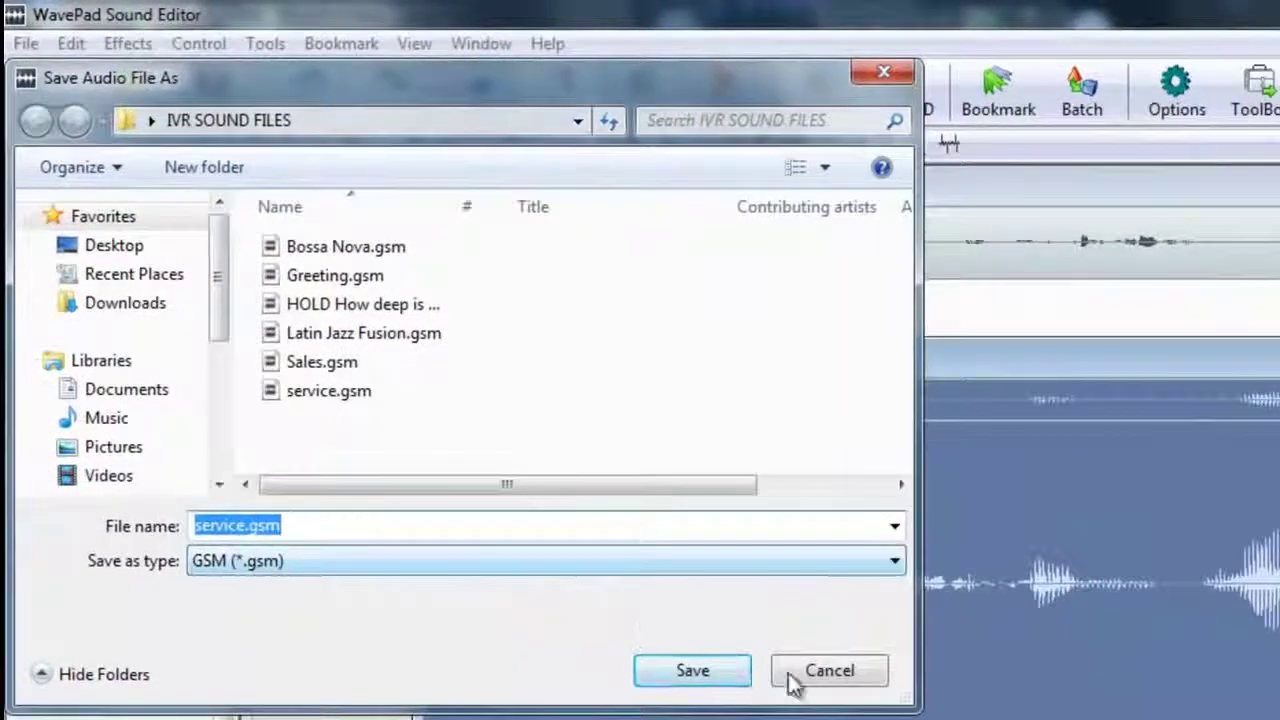
pyautogui.click(636, 546)
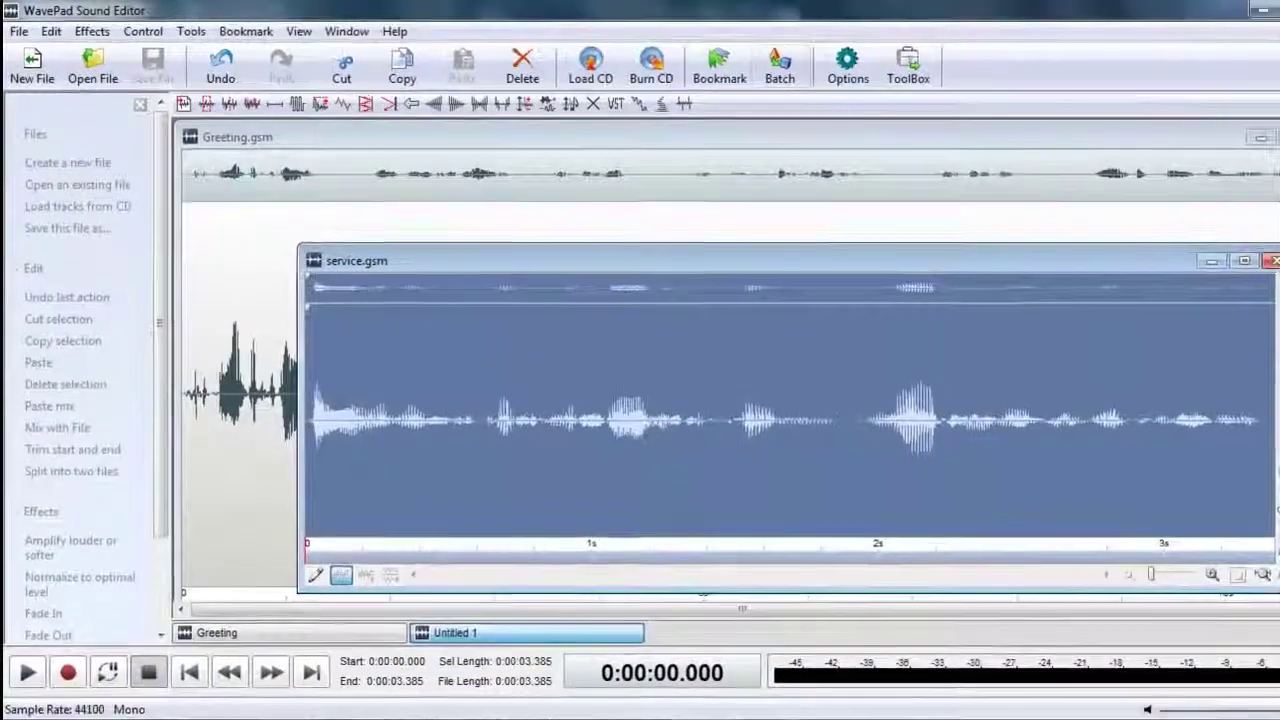
pyautogui.click(1262, 10)
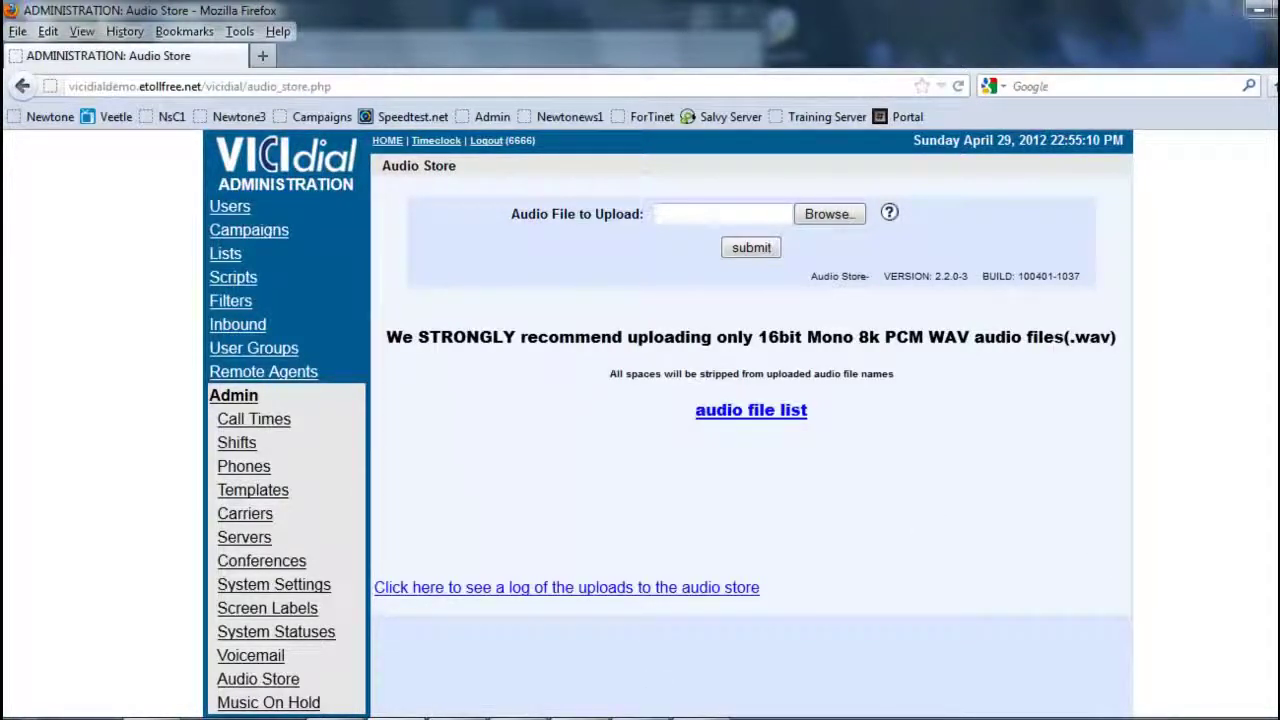
# Show the desktop and move the IVR SOUND FILES folder to the upper right.
pyautogui.press('super')
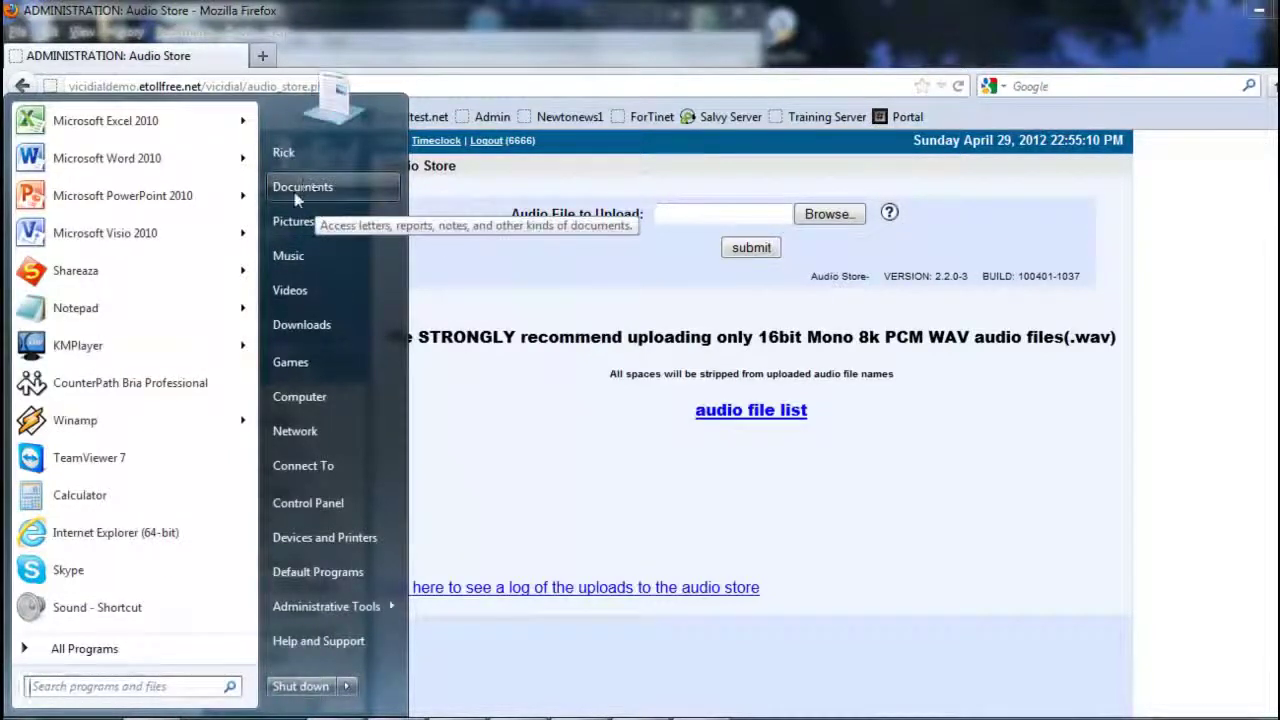
pyautogui.click(554, 480)
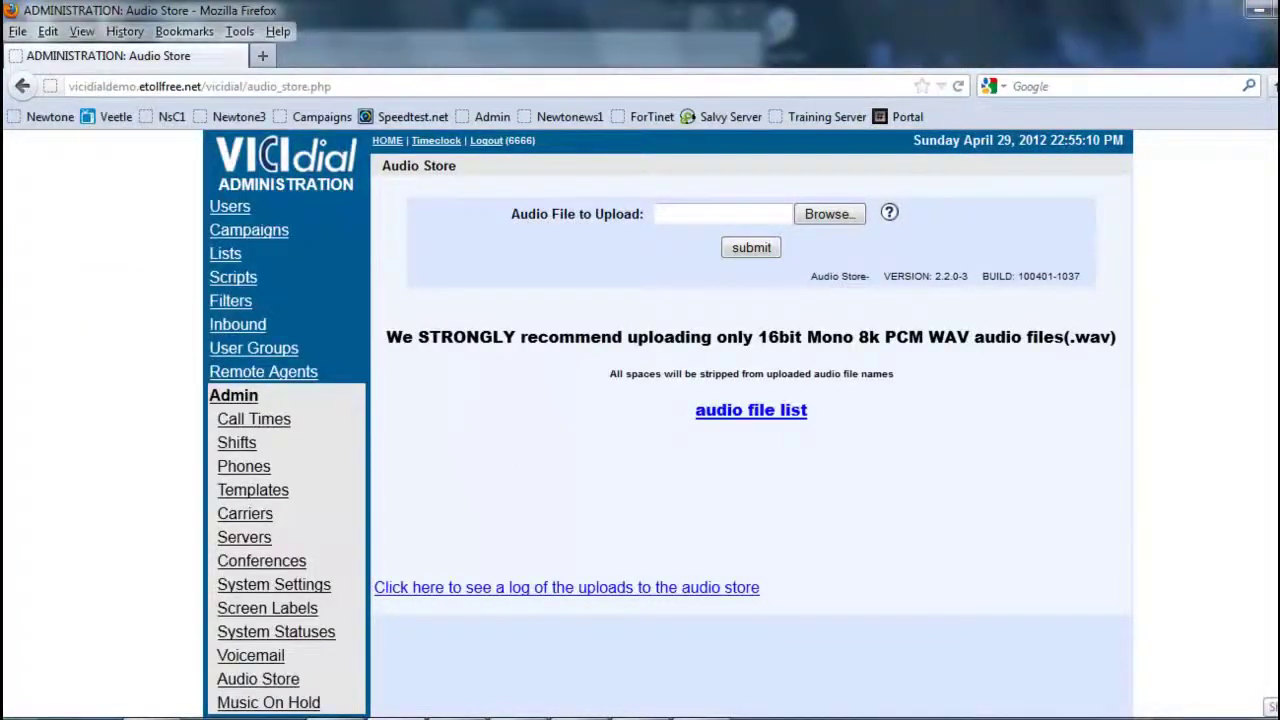
pyautogui.click(1272, 710)
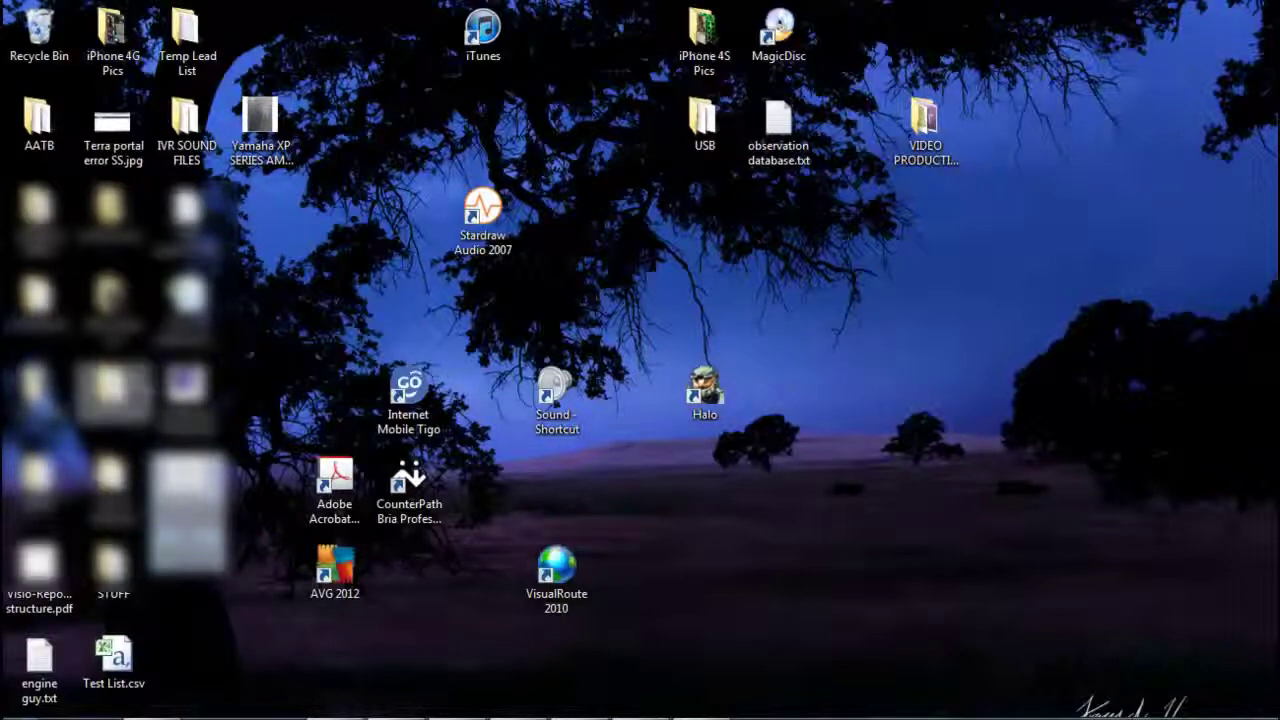
pyautogui.moveTo(186, 130); pyautogui.dragTo(1032, 151)
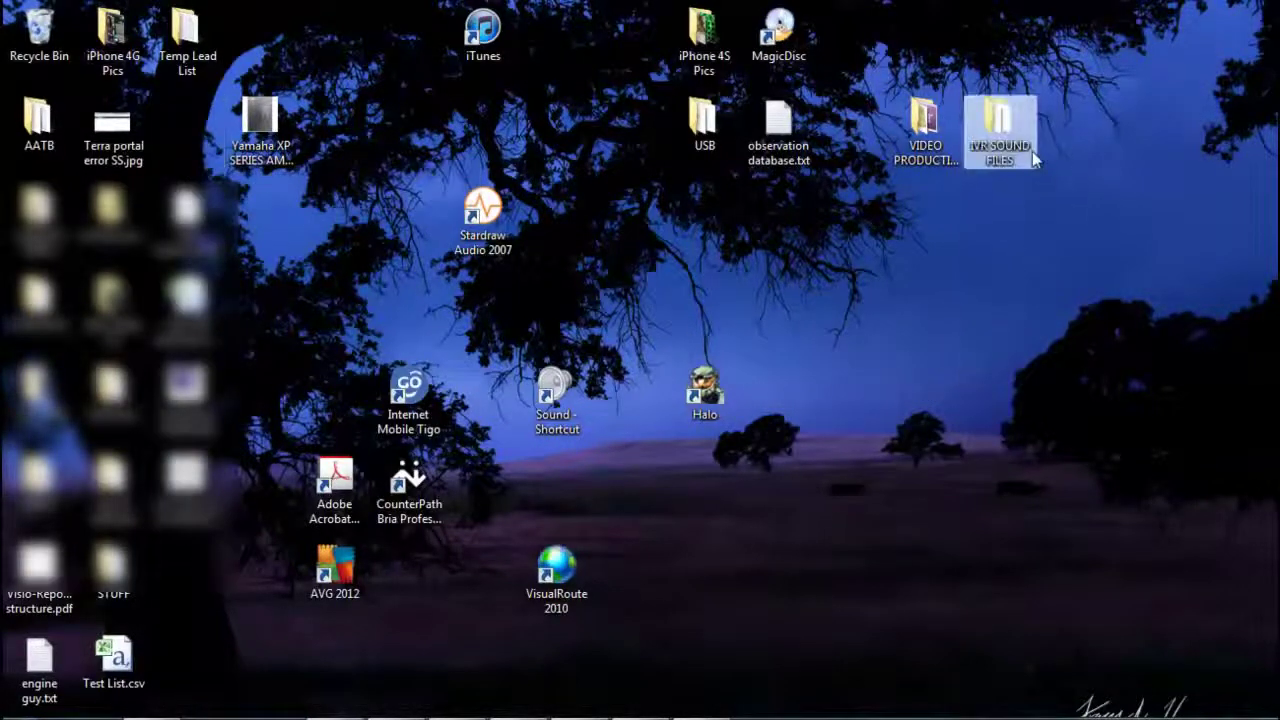
# Review the seven sound files in IVR SOUND FILES with a wider Name column, then minimize it.
pyautogui.doubleClick(1005, 130)
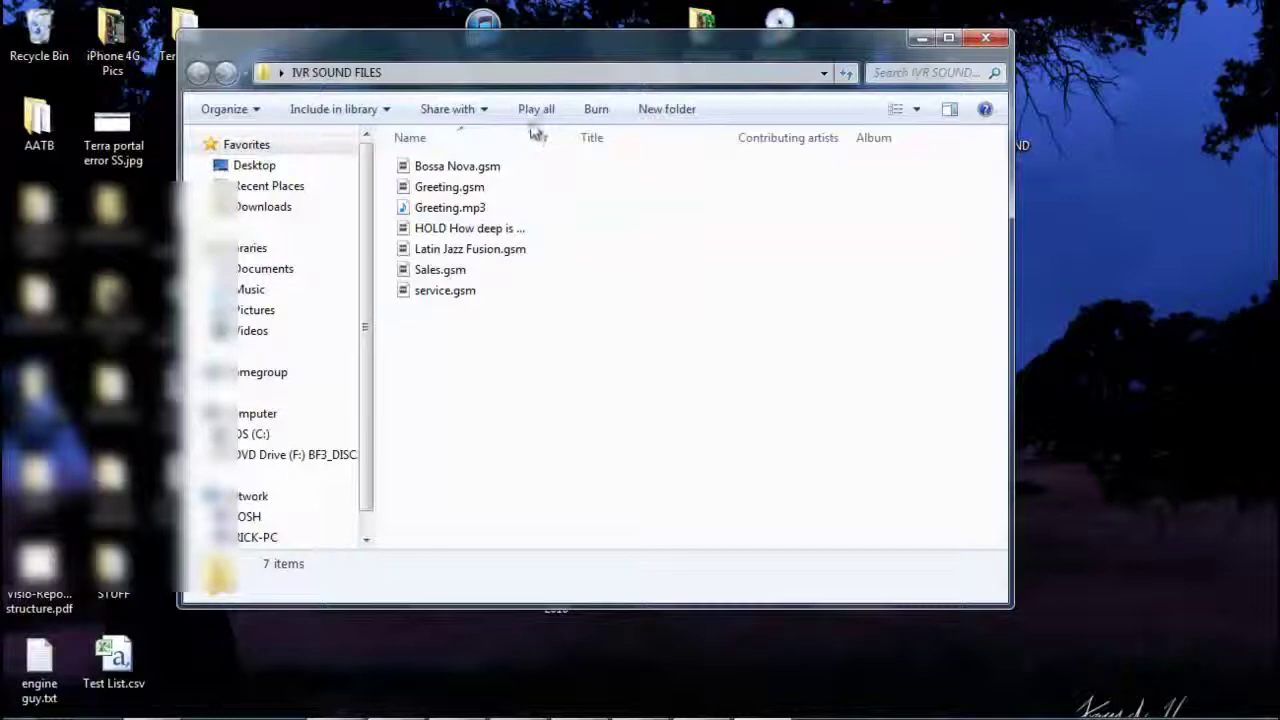
pyautogui.moveTo(537, 140); pyautogui.dragTo(643, 131)
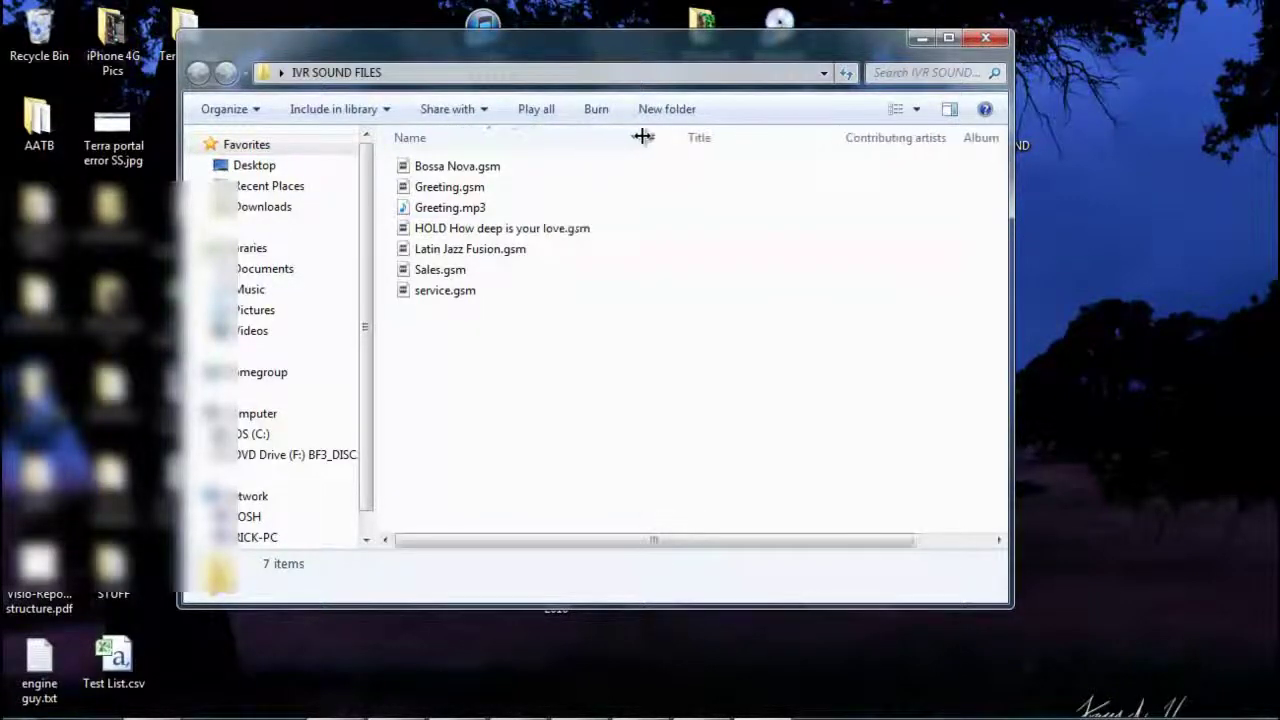
pyautogui.click(920, 38)
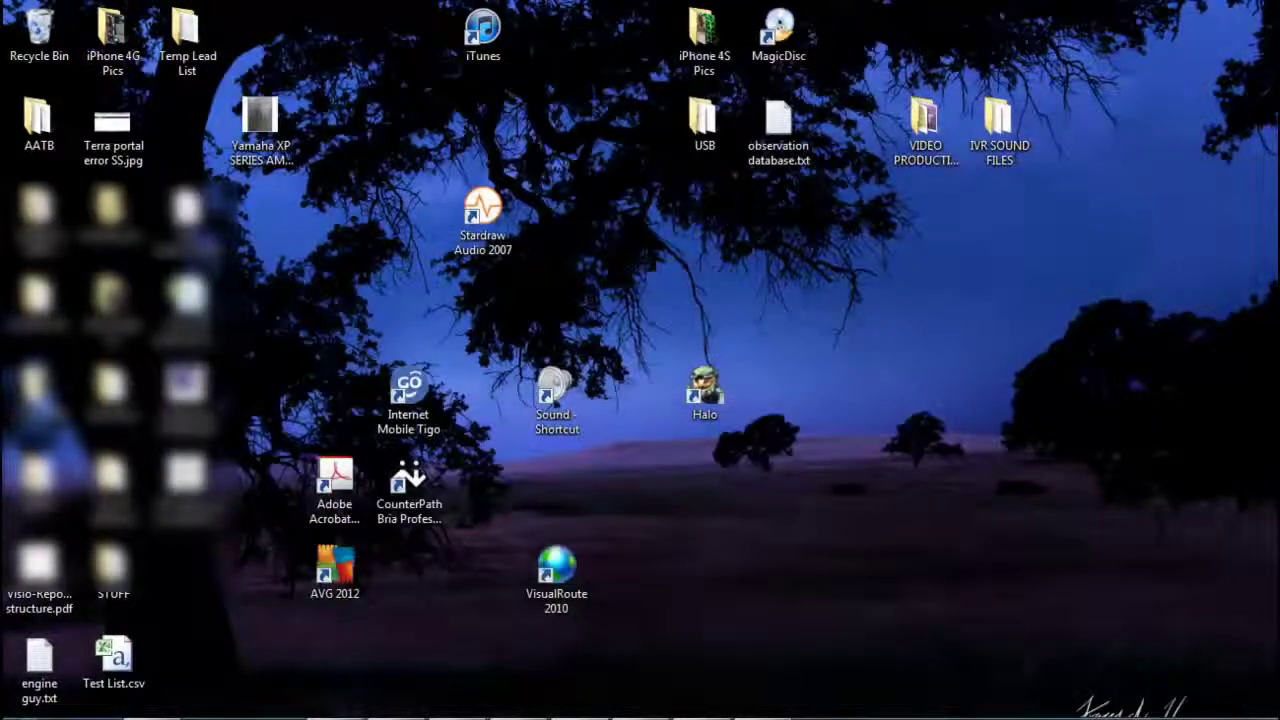
# Upload Bossa Nova.gsm from IVR SOUND FILES to the Audio Store.
pyautogui.click(410, 712)
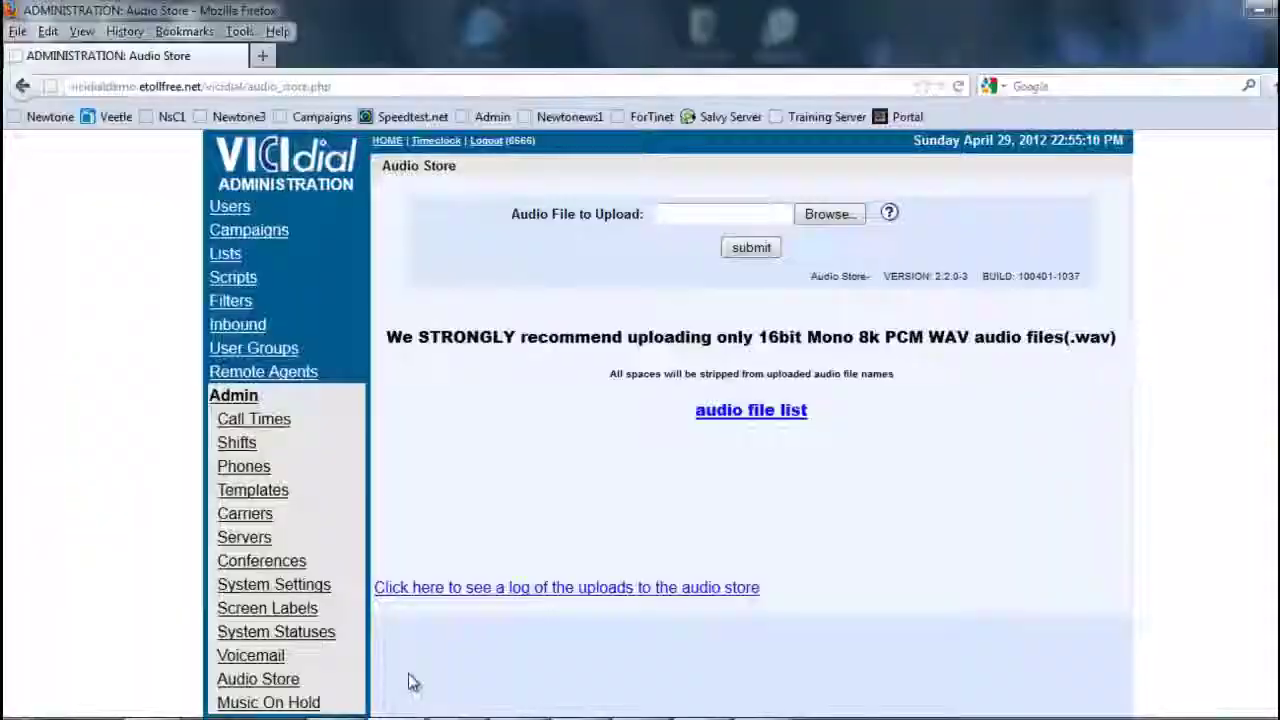
pyautogui.click(850, 217)
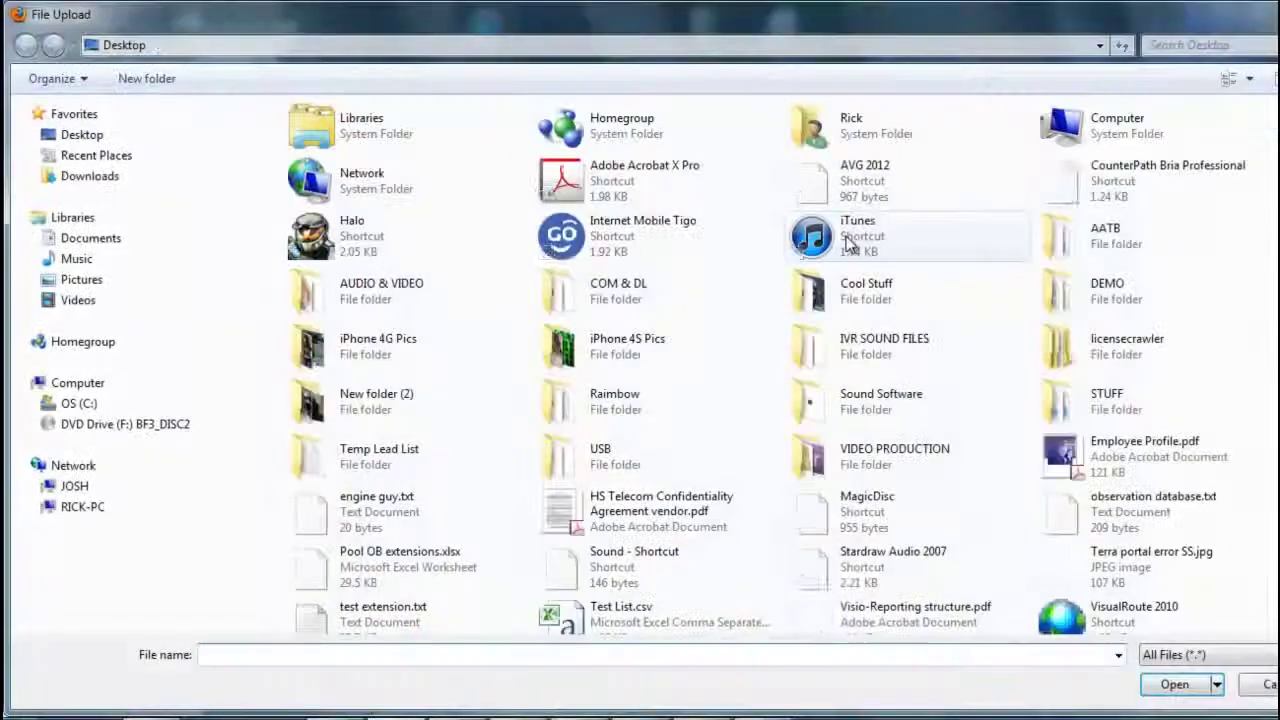
pyautogui.doubleClick(818, 345)
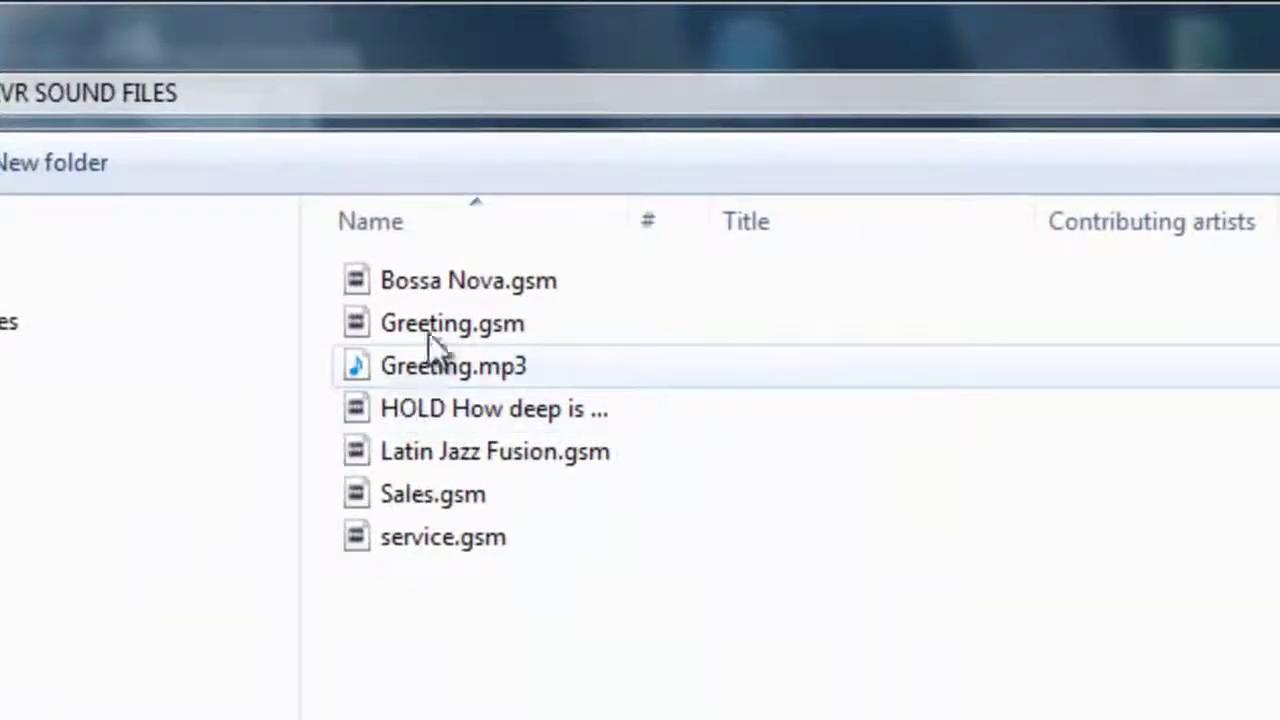
pyautogui.click(428, 285)
pyautogui.doubleClick(430, 288)
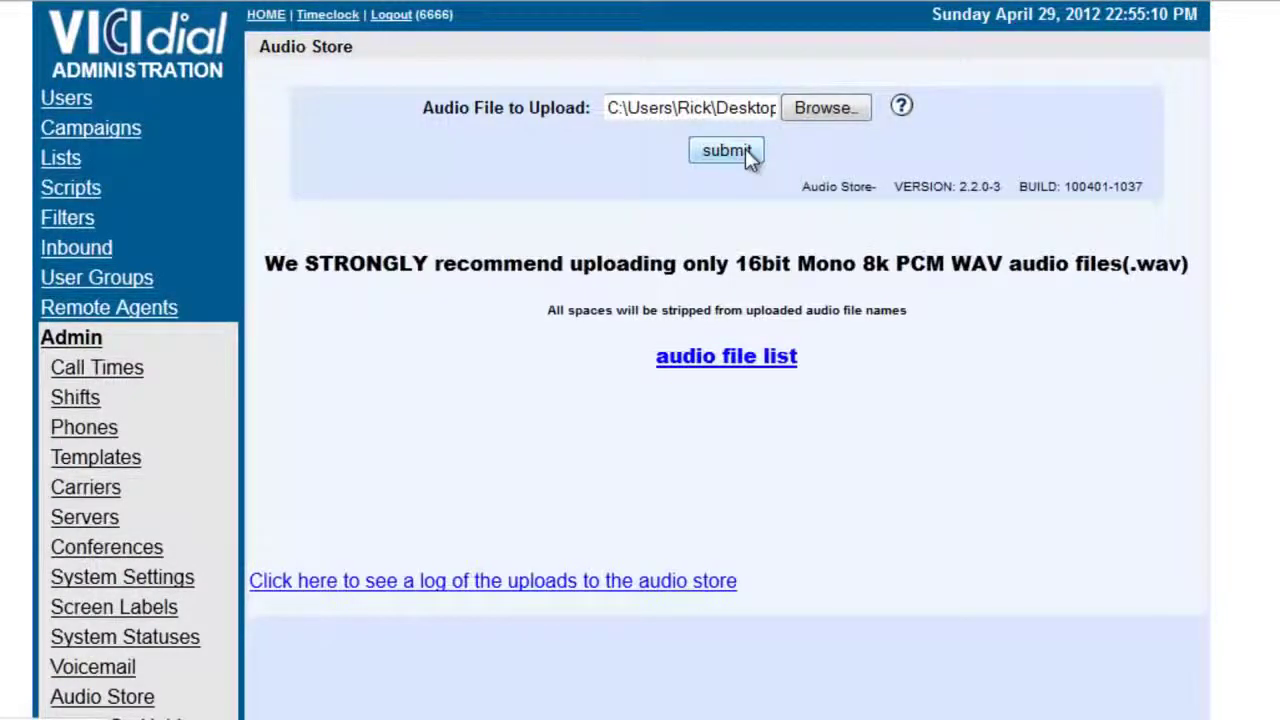
pyautogui.click(746, 152)
pyautogui.moveTo(253, 74); pyautogui.dragTo(730, 64)
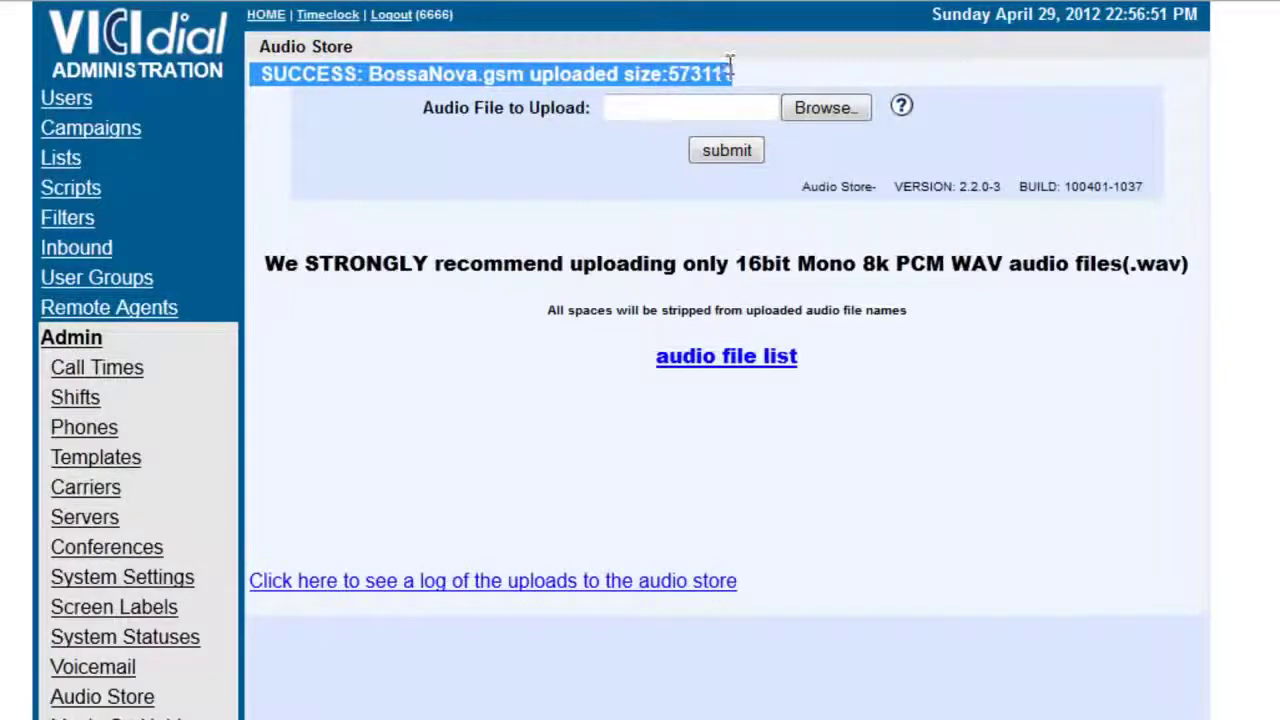
# Upload HOLD How deep is your love.gsm and Latin Jazz Fusion.gsm to the Audio Store.
pyautogui.click(795, 112)
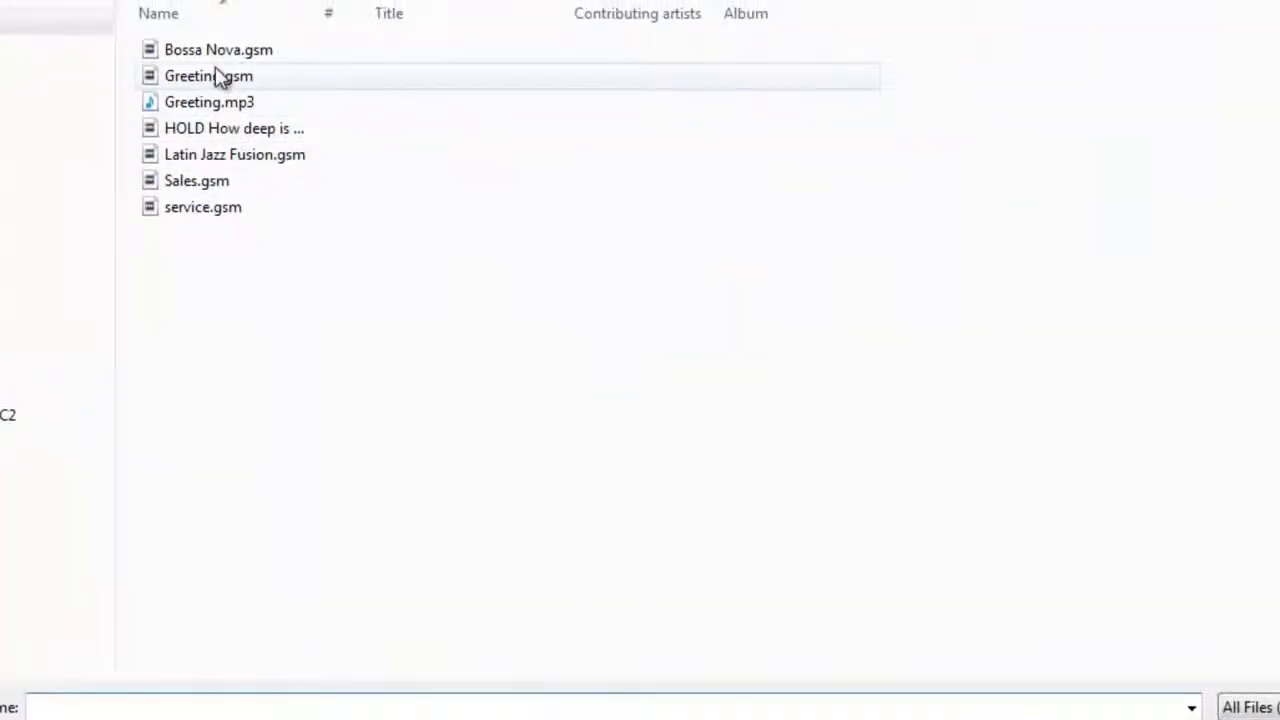
pyautogui.doubleClick(209, 125)
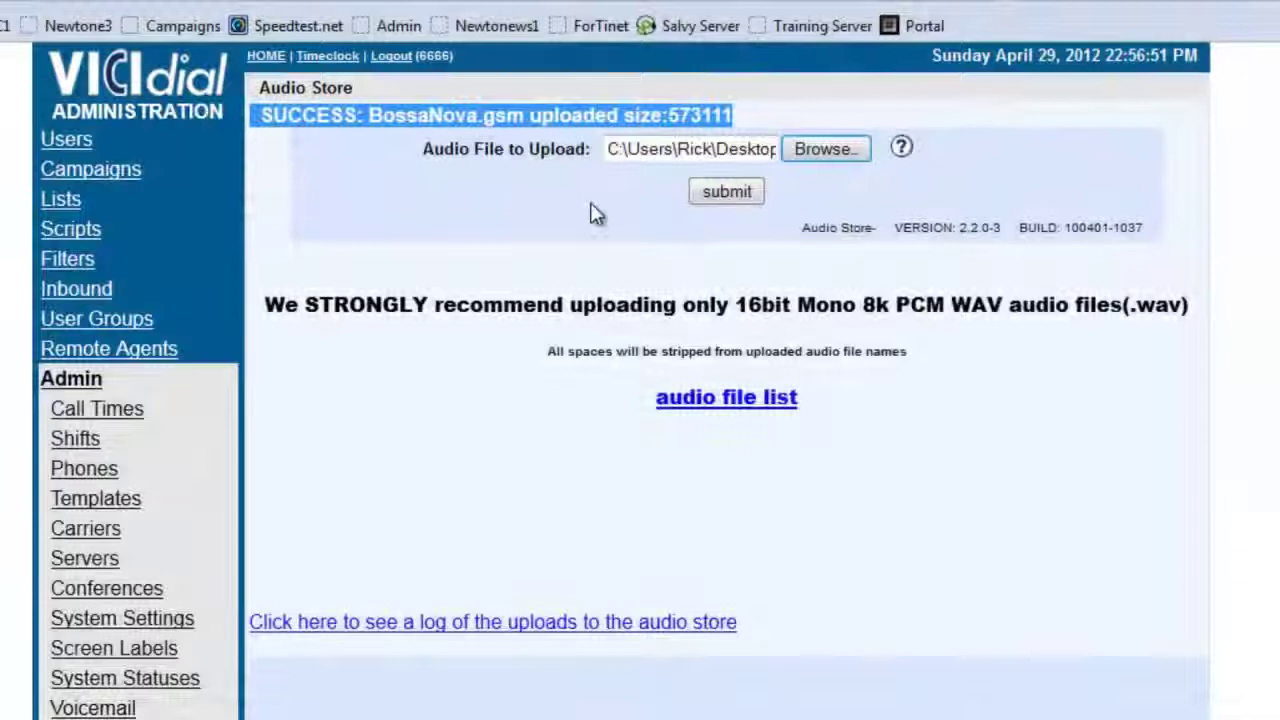
pyautogui.click(724, 192)
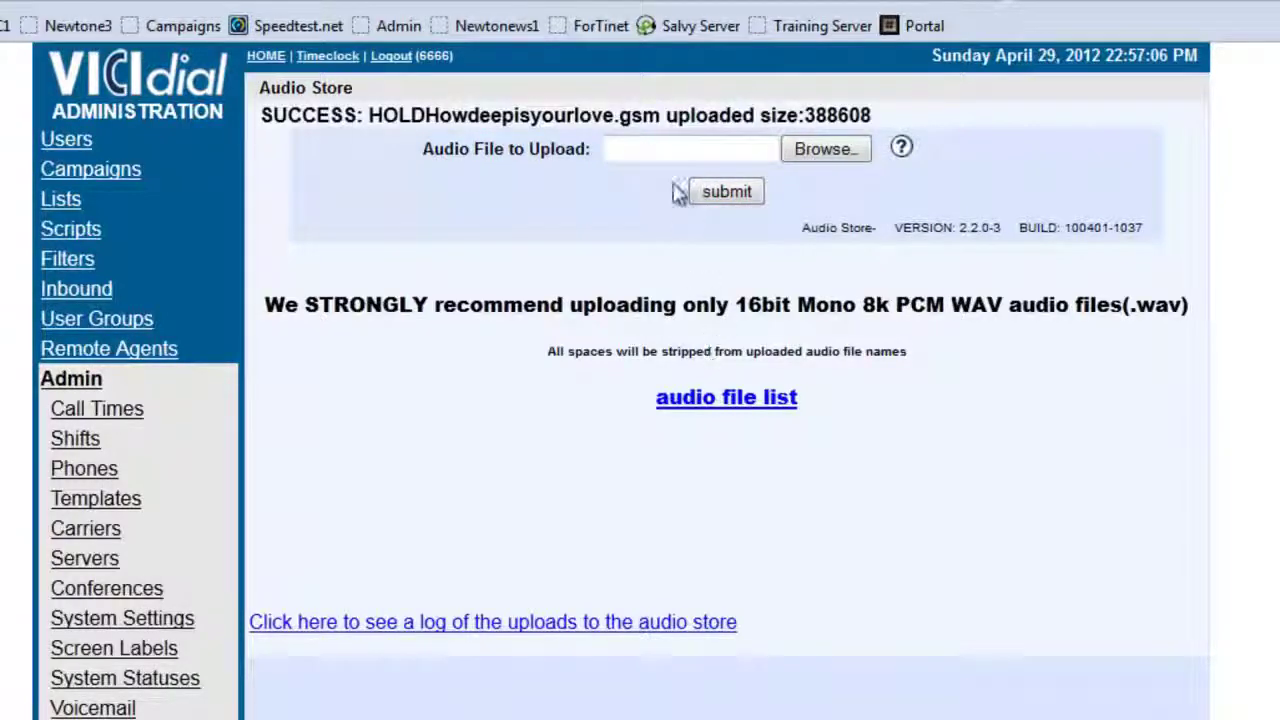
pyautogui.click(826, 148)
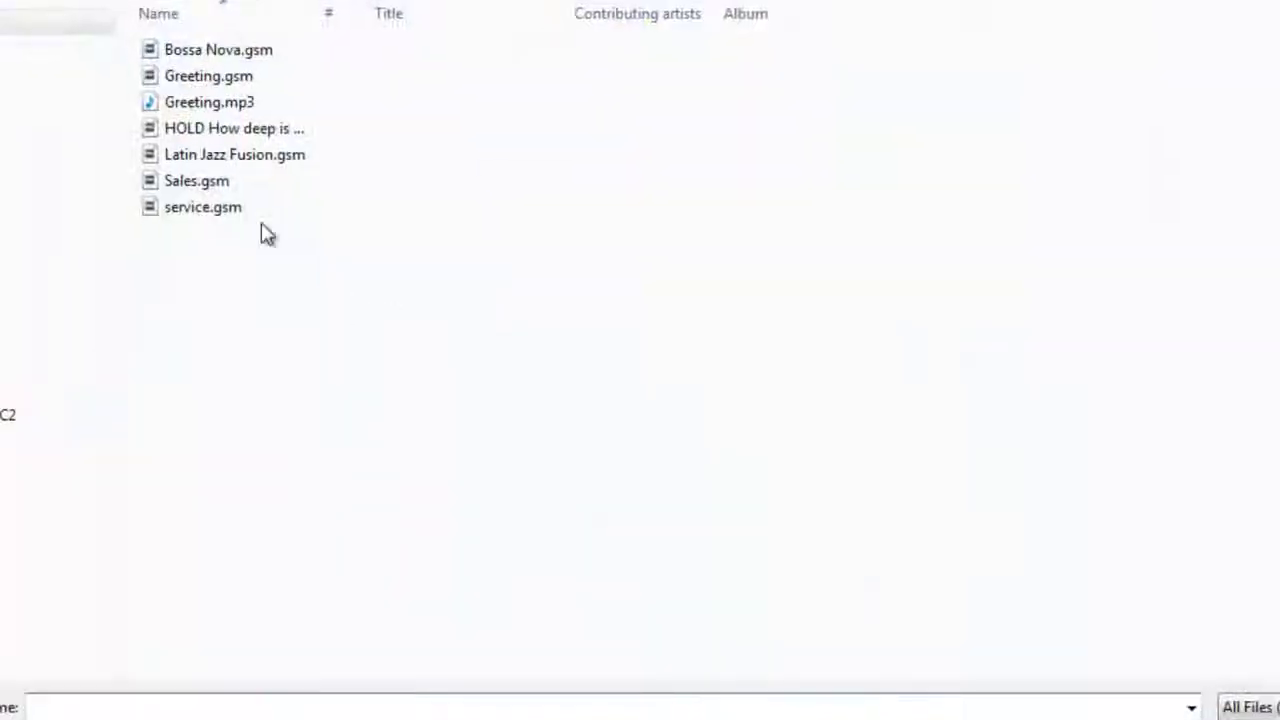
pyautogui.doubleClick(204, 158)
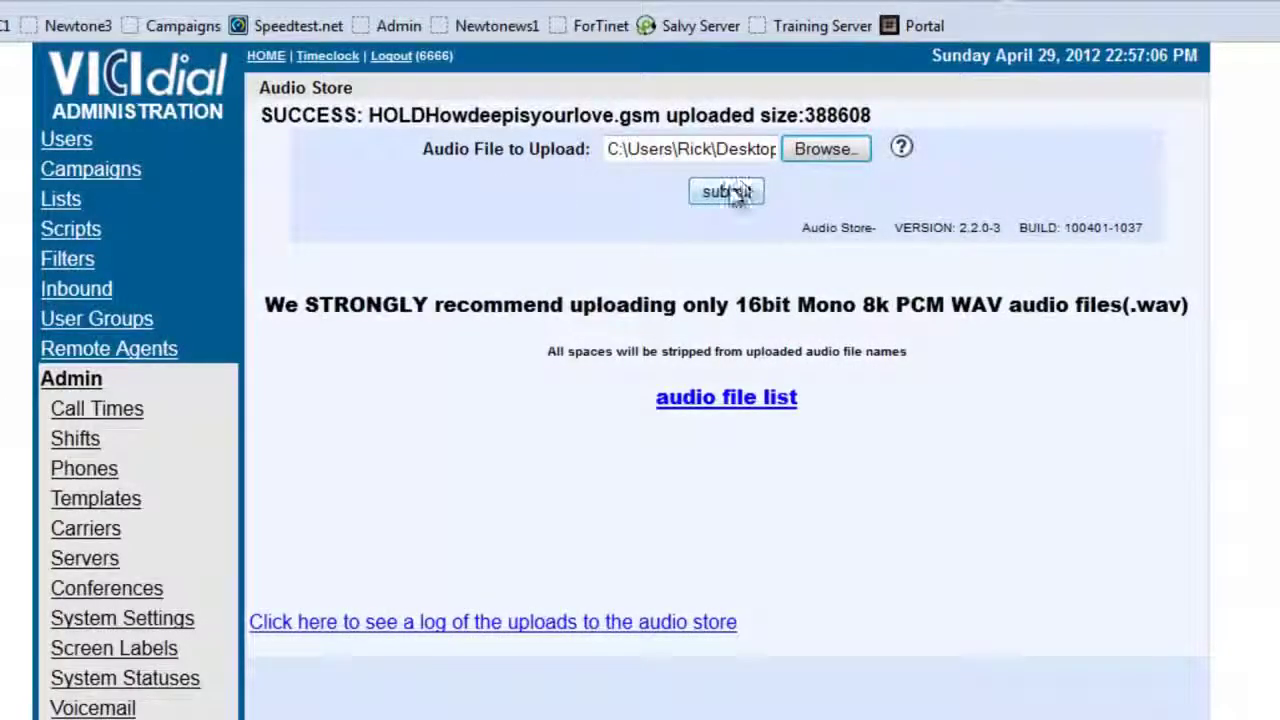
pyautogui.click(736, 192)
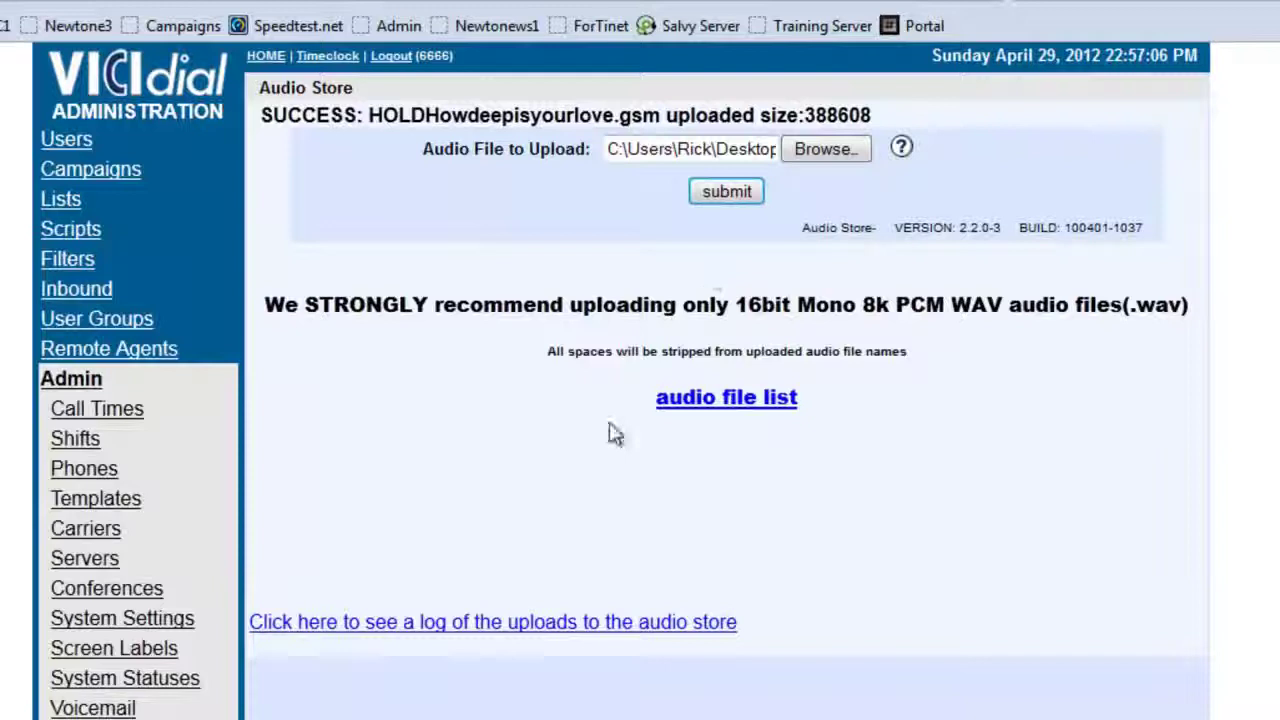
pyautogui.click(583, 456)
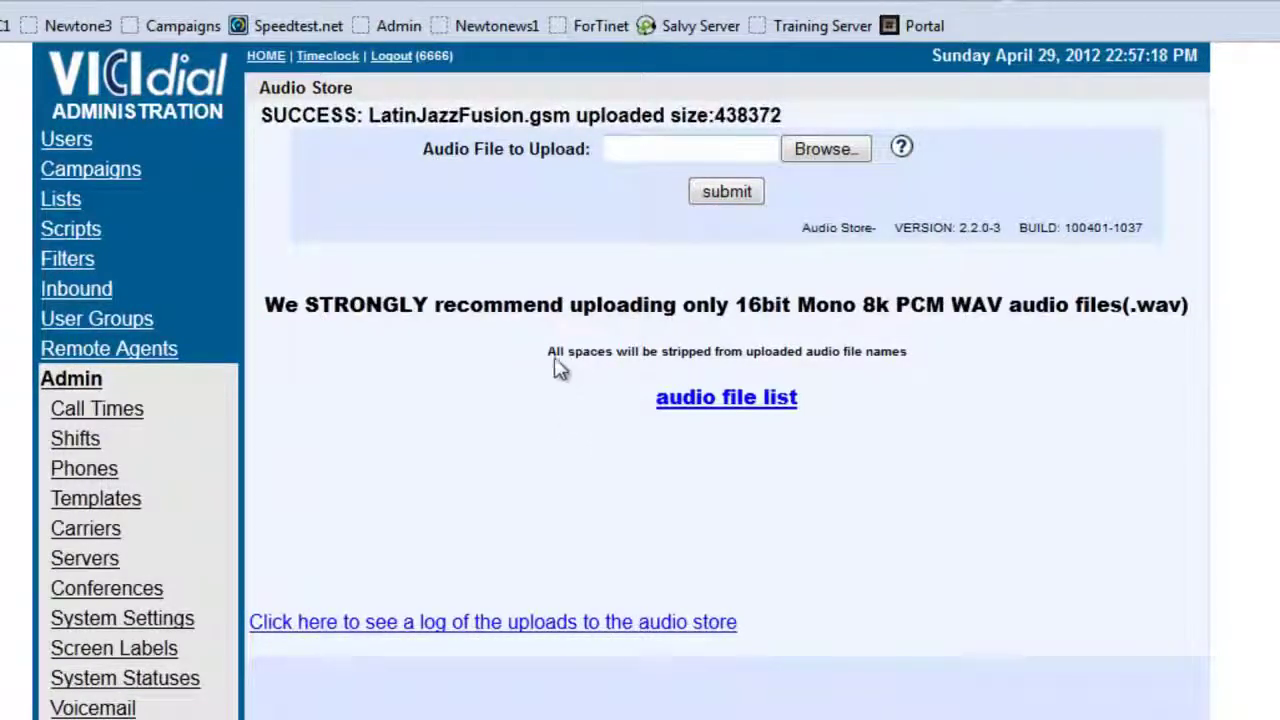
pyautogui.moveTo(256, 115); pyautogui.dragTo(786, 118)
# Go to the Music On Hold listings and start a new MOH entry.
pyautogui.click(821, 109)
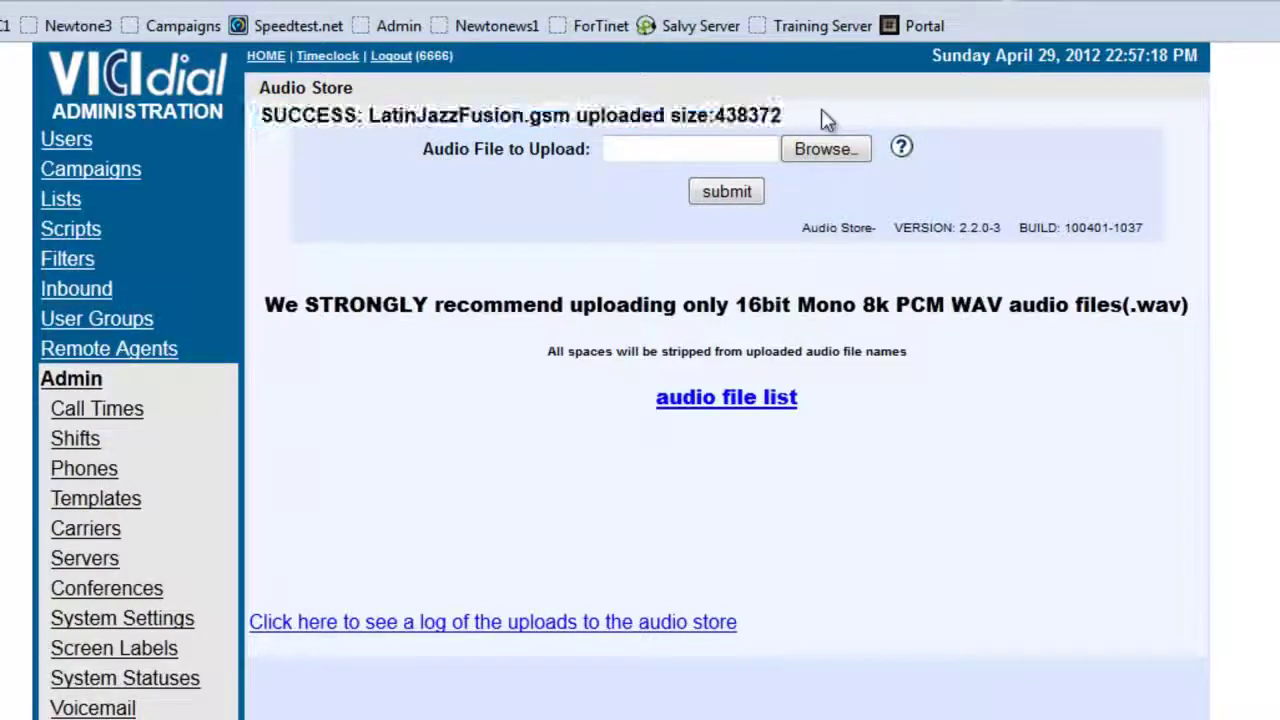
pyautogui.scroll(-1, 190, 550)
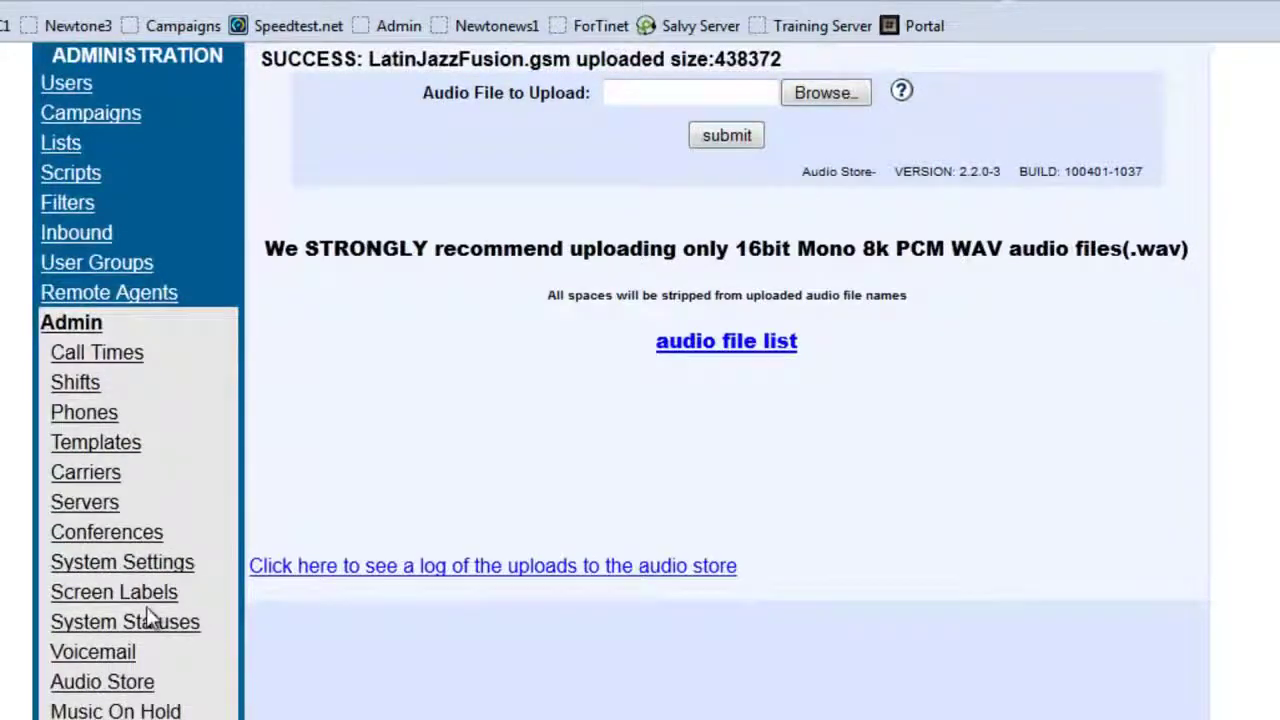
pyautogui.click(124, 711)
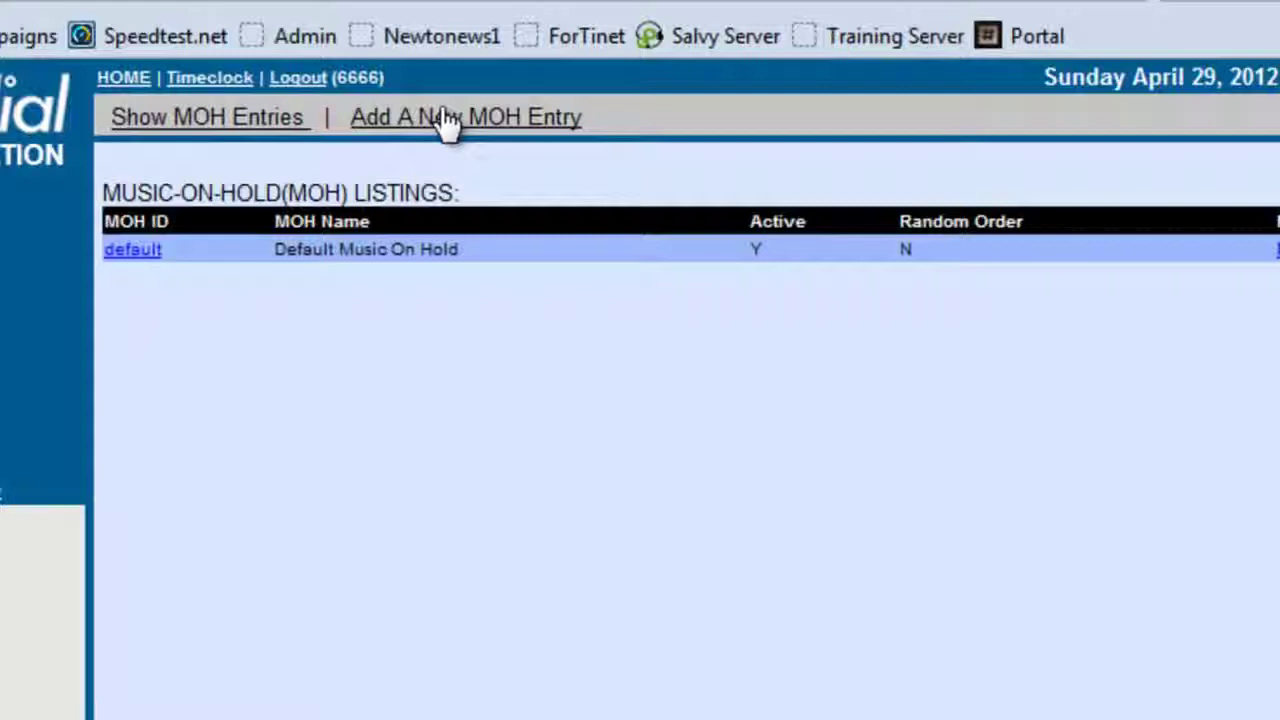
pyautogui.click(445, 115)
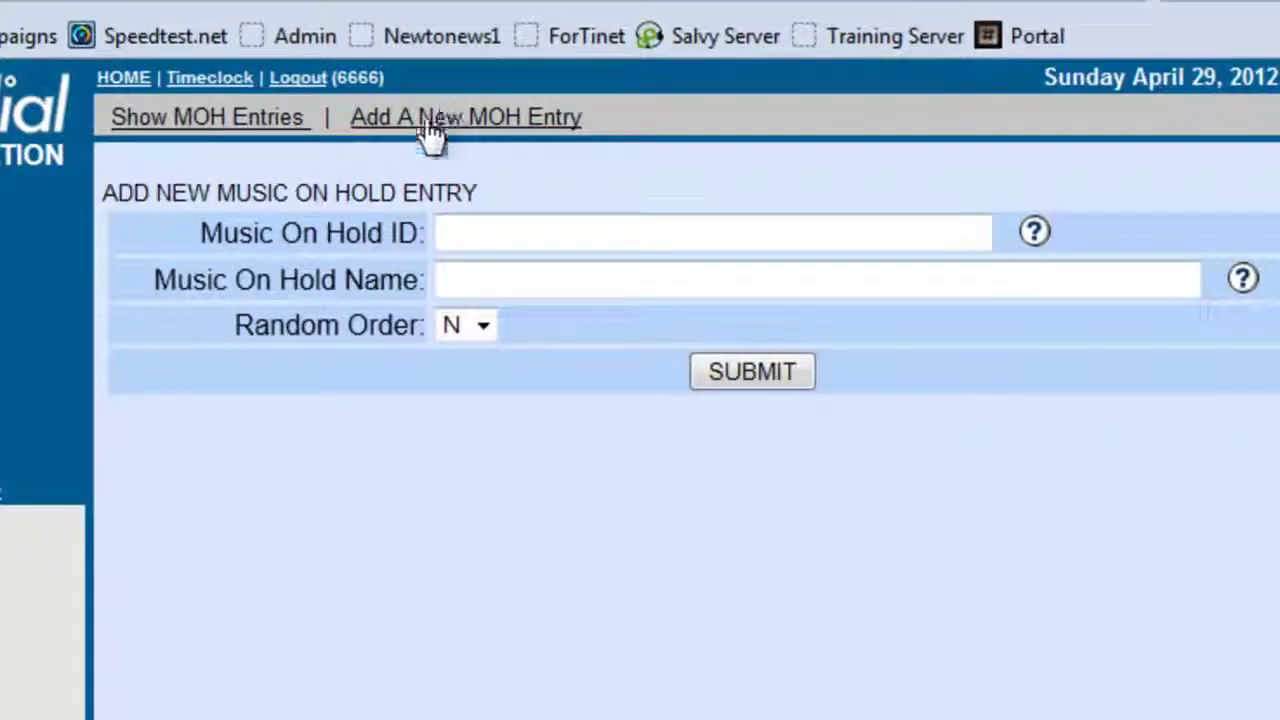
# Enter ID TEST_MUSIC_ON_HOLD and name 'Test Music on Hold', then submit the entry.
pyautogui.click(480, 236)
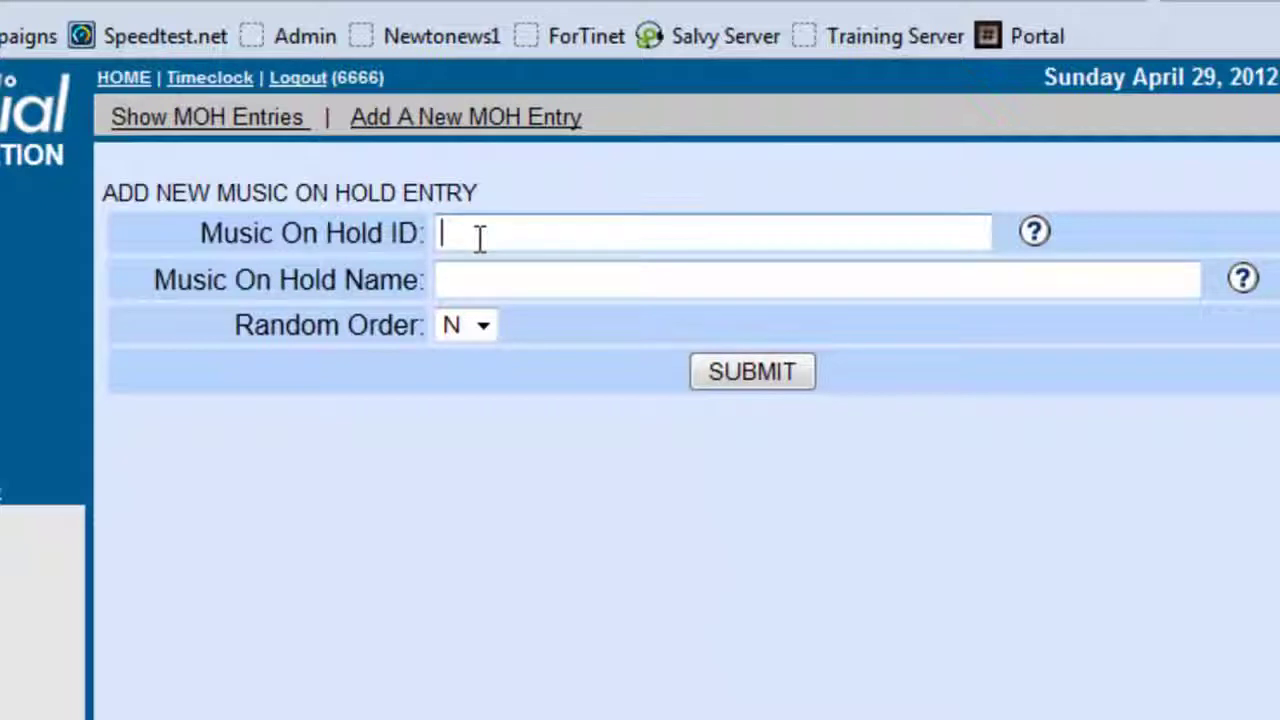
pyautogui.write('TEST_')
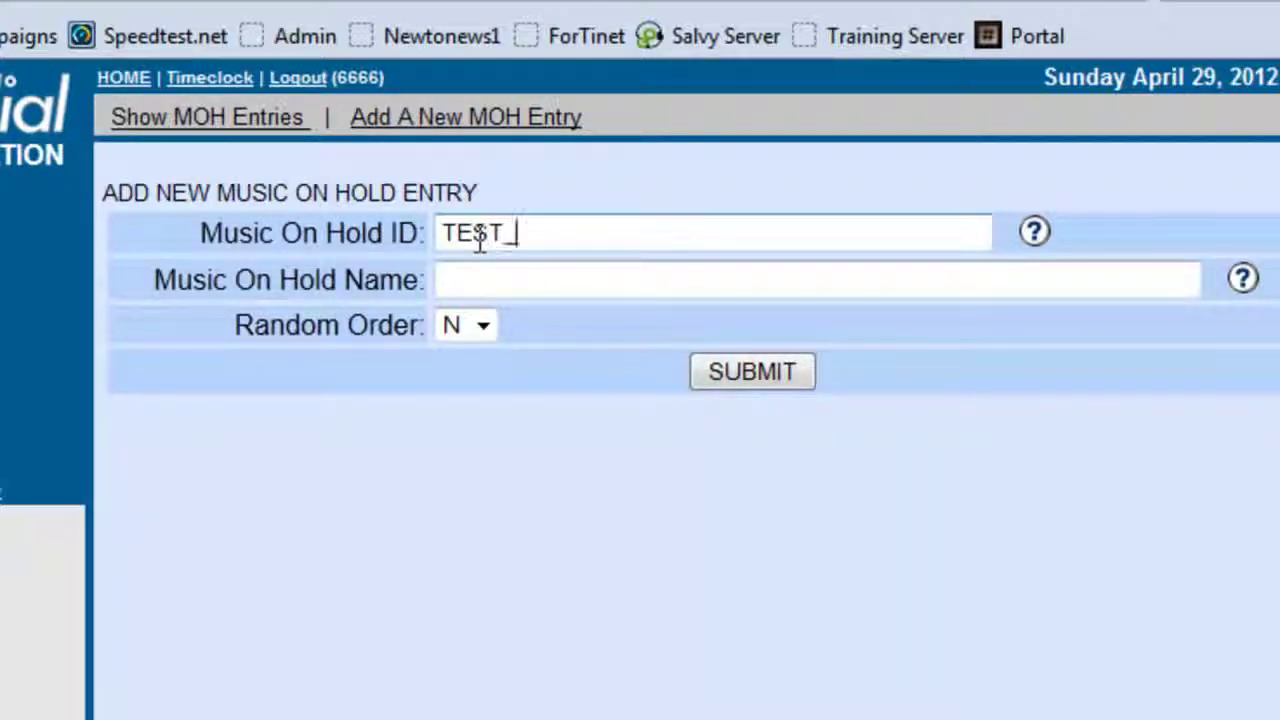
pyautogui.write('MUSIC')
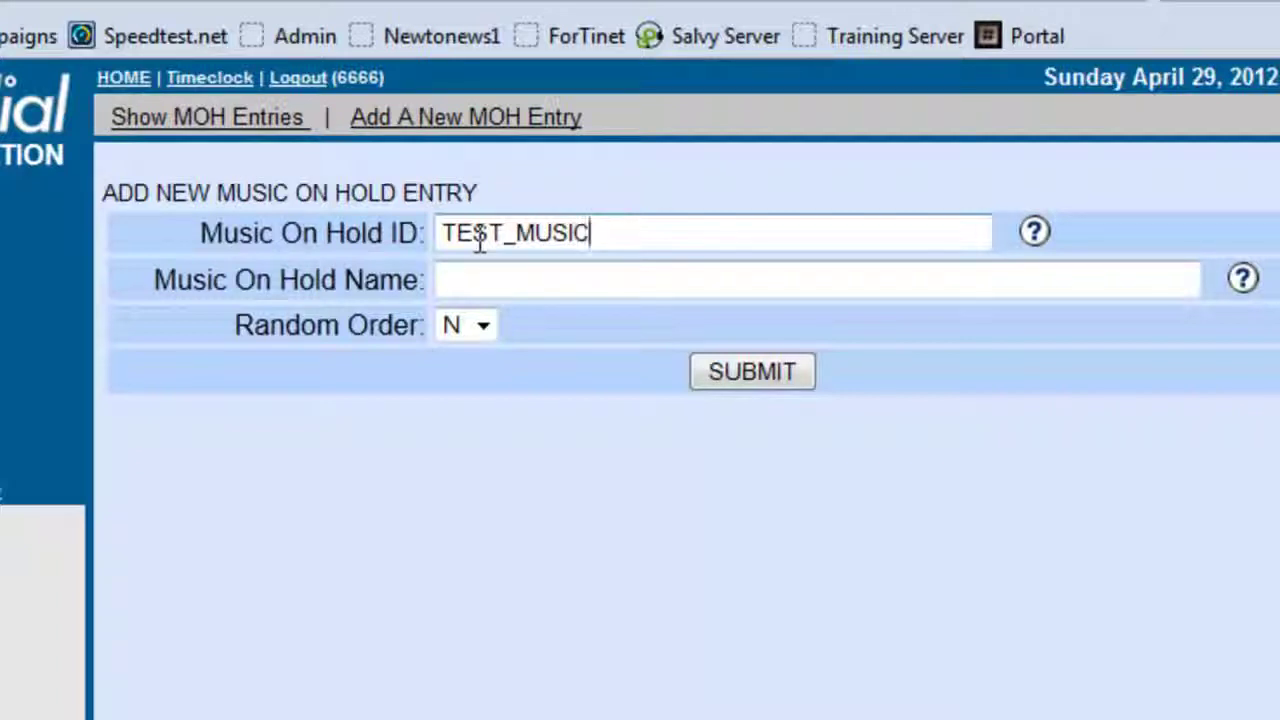
pyautogui.write('_ON_HOLD')
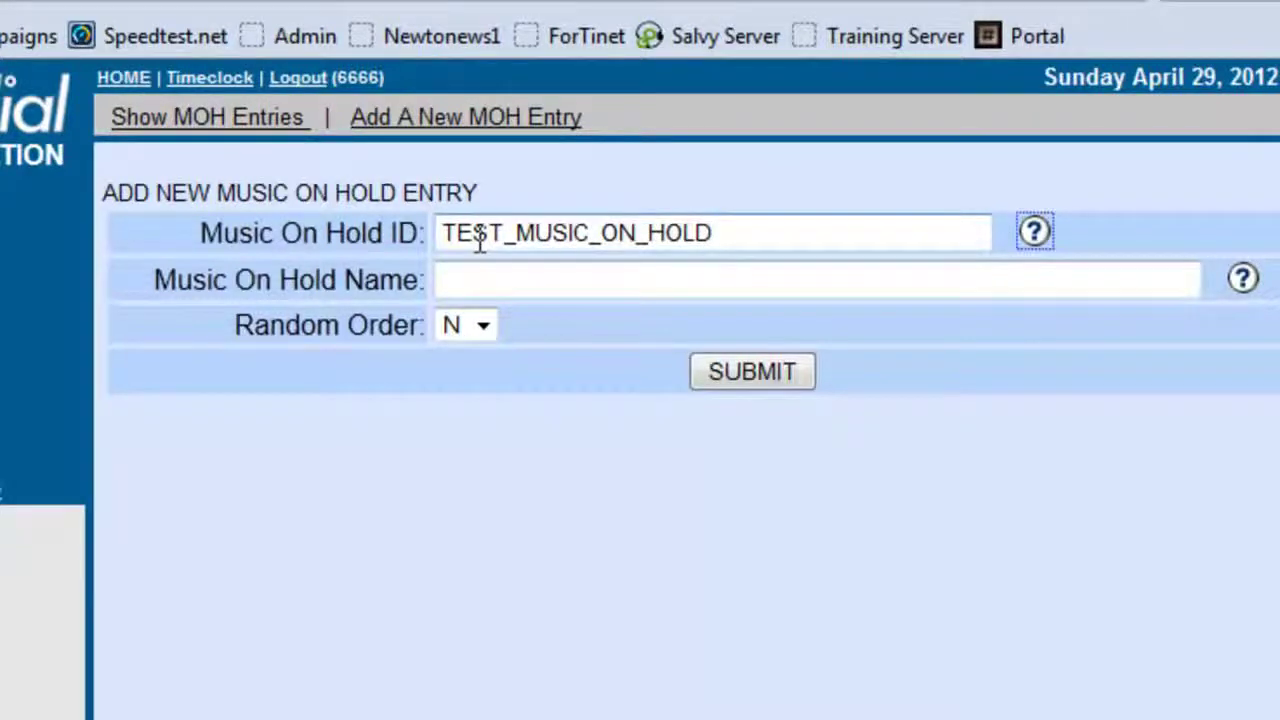
pyautogui.press('Tab')
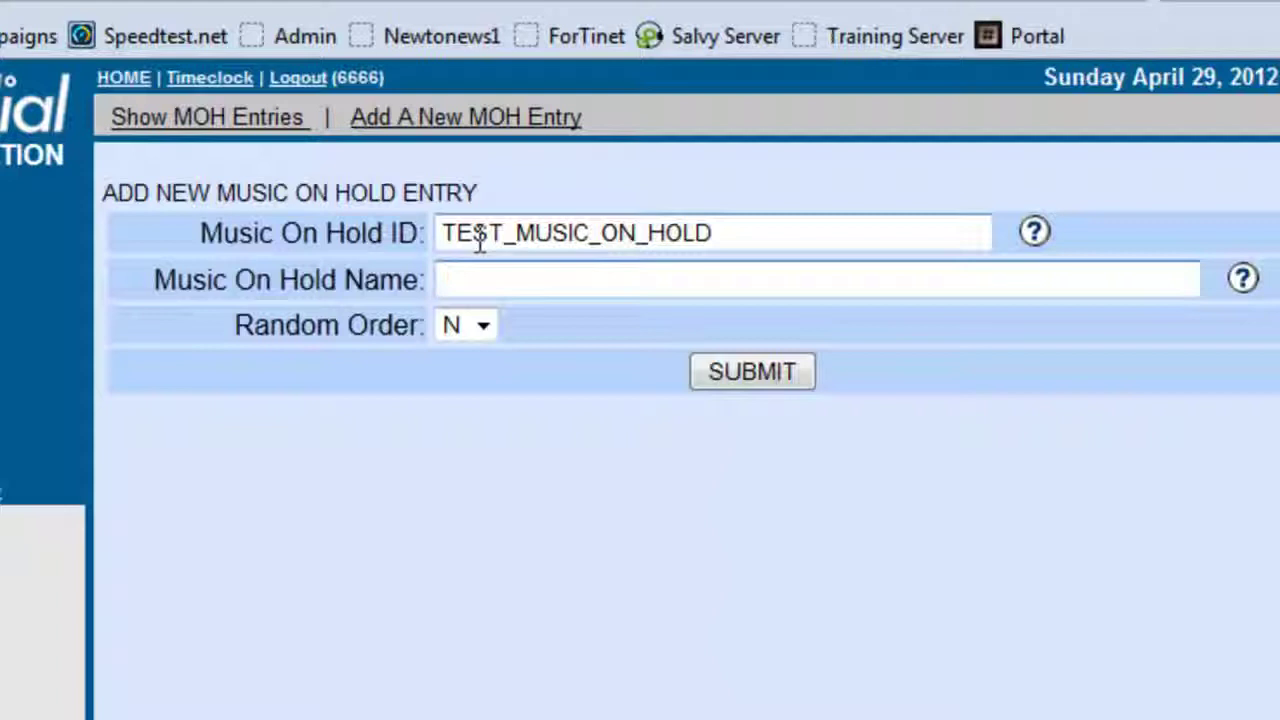
pyautogui.write('Test Music ')
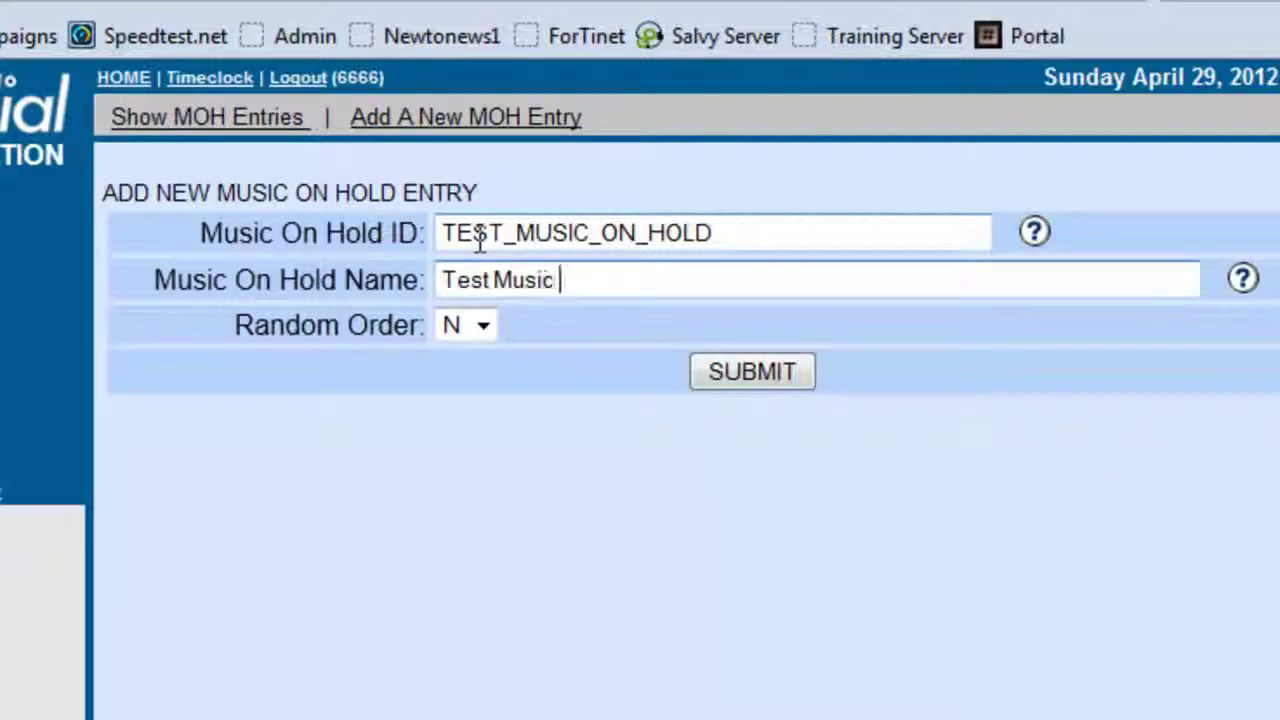
pyautogui.write('on Hold')
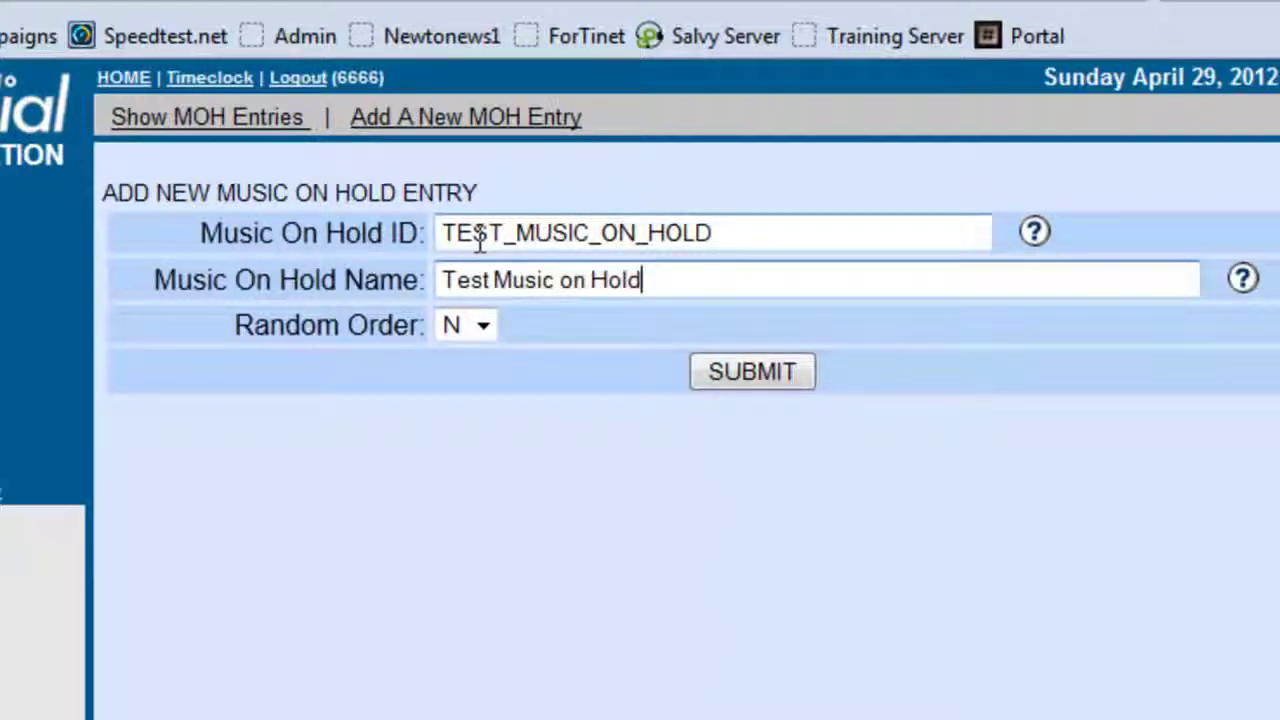
pyautogui.click(691, 384)
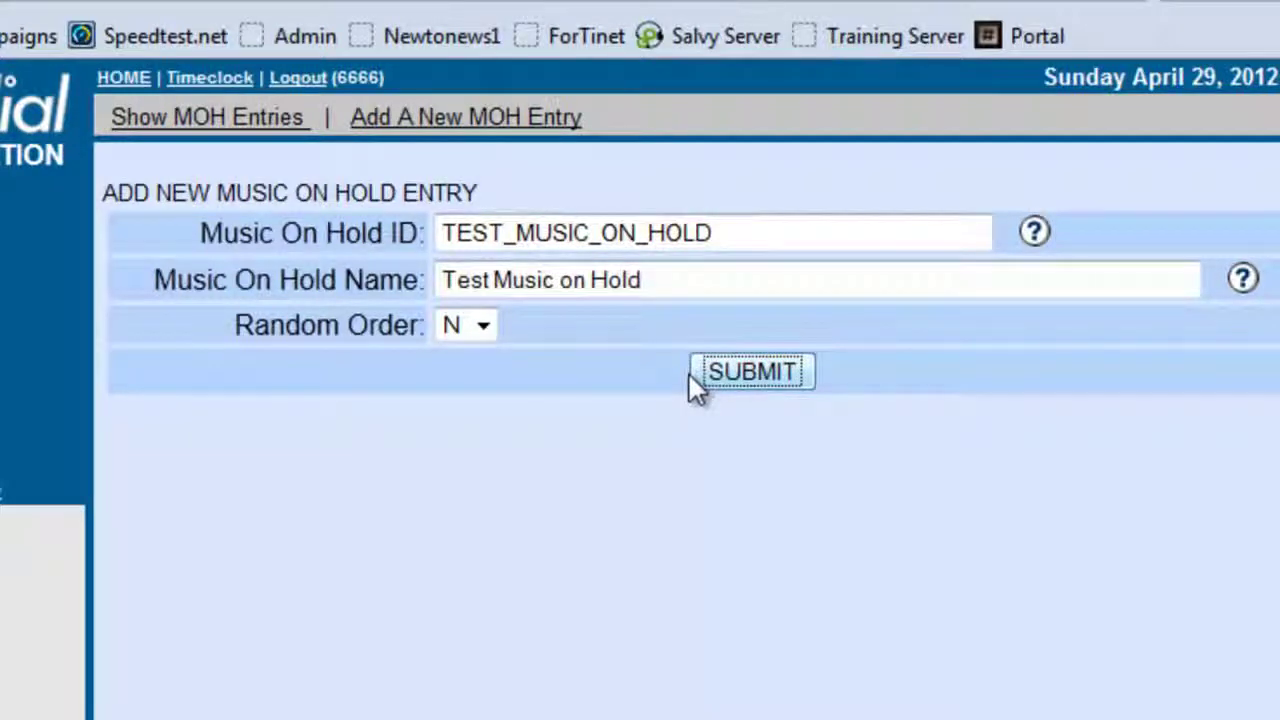
pyautogui.click(692, 376)
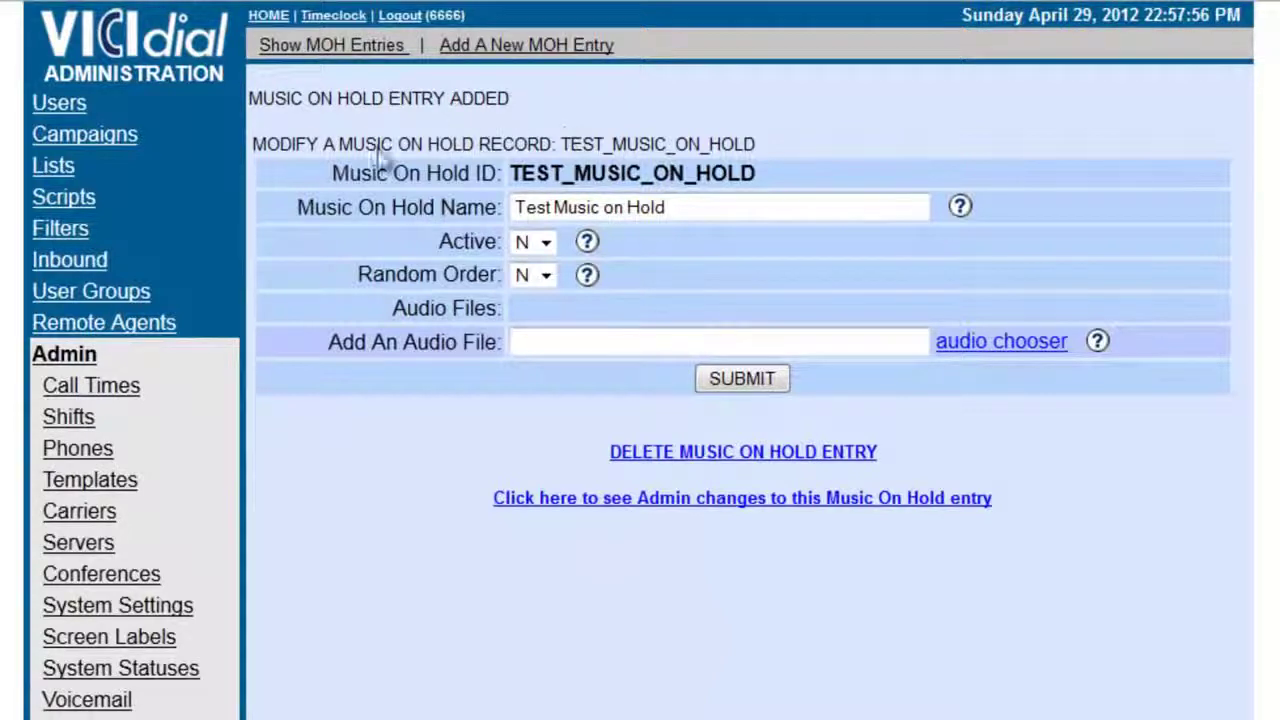
# Set the entry Active to Y and leave random order off.
pyautogui.click(543, 258)
pyautogui.click(538, 272)
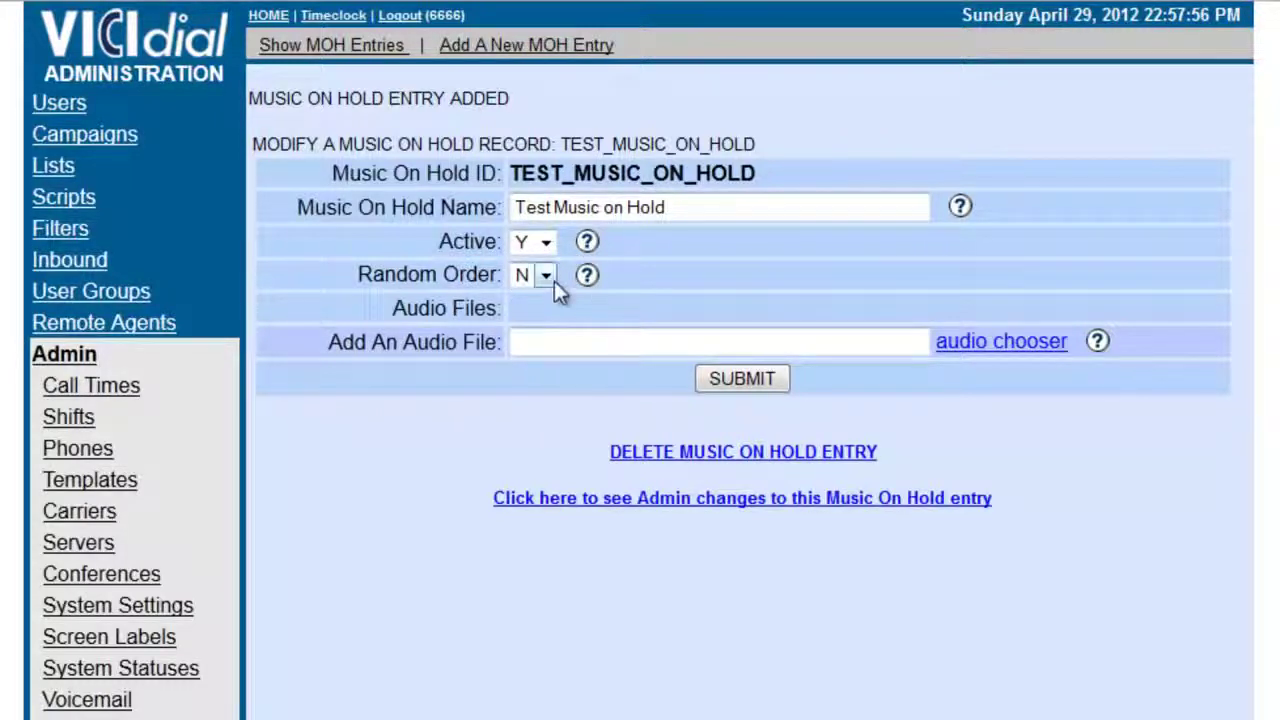
pyautogui.click(554, 281)
pyautogui.click(545, 278)
# Add LatinJazzFusion, HOLDHowdeepisyourlove and BossaNova as ranks 1, 2 and 3.
pyautogui.click(950, 343)
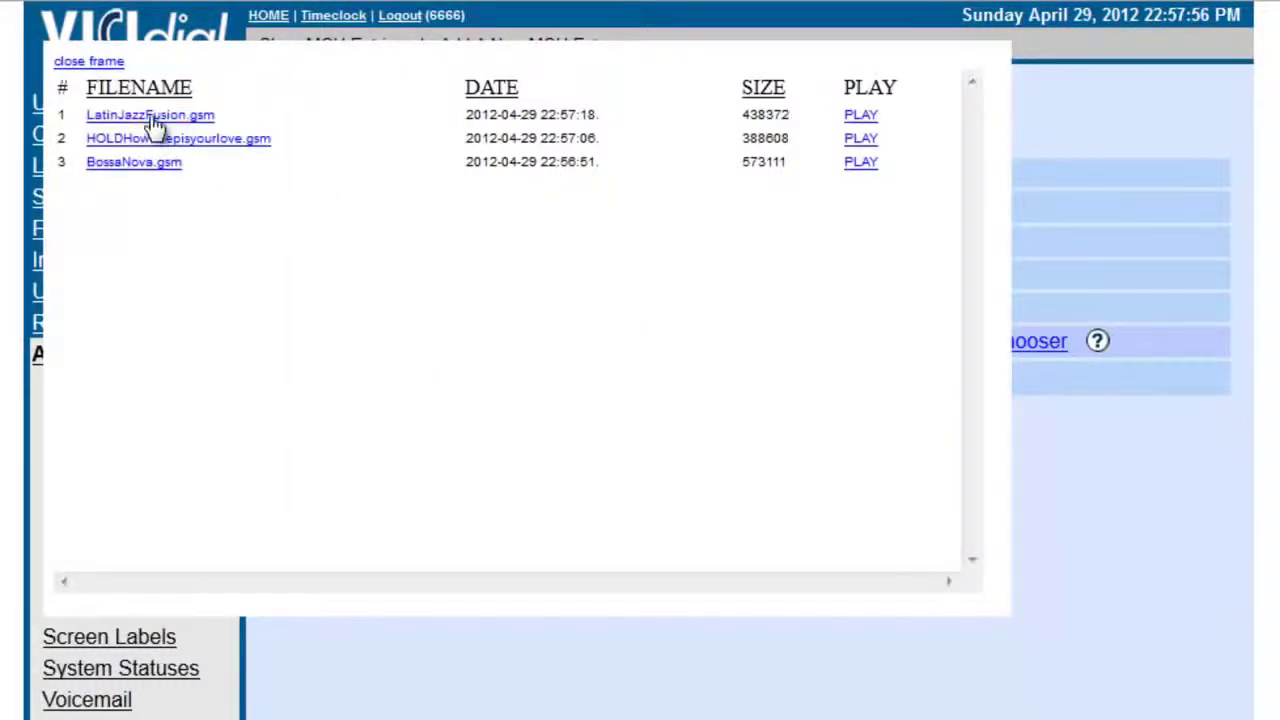
pyautogui.click(151, 116)
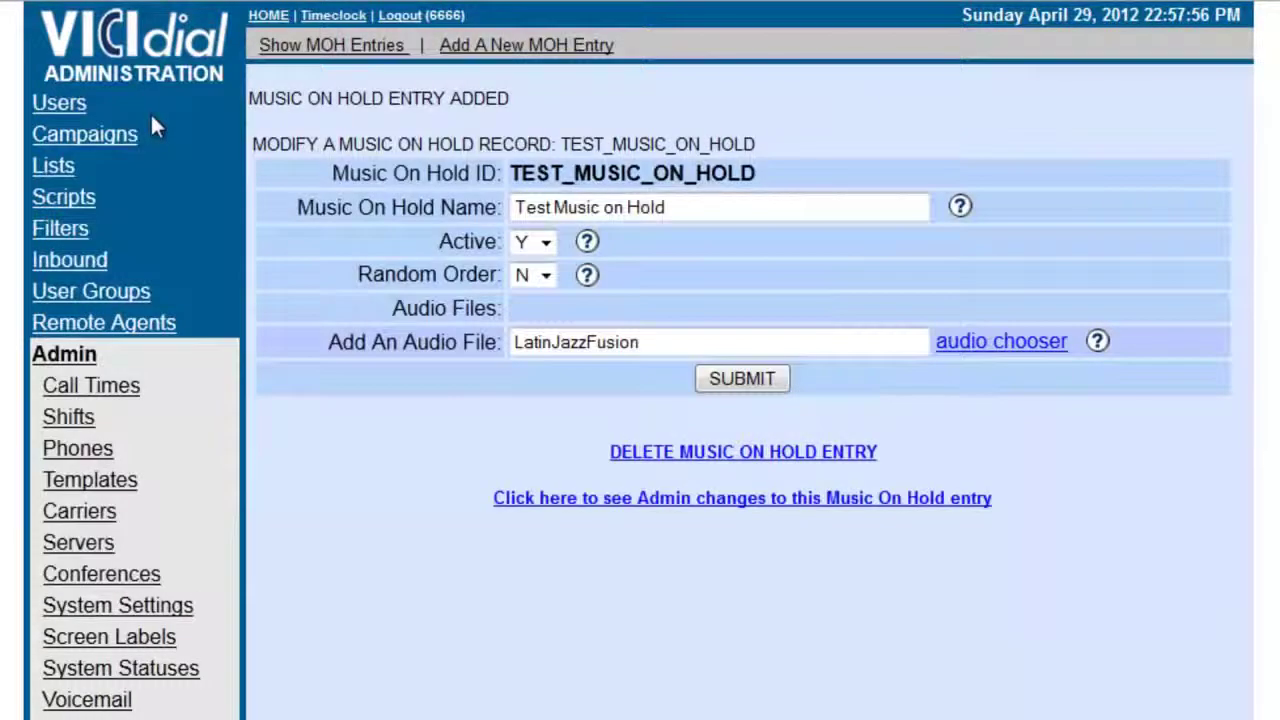
pyautogui.click(781, 379)
pyautogui.click(1020, 348)
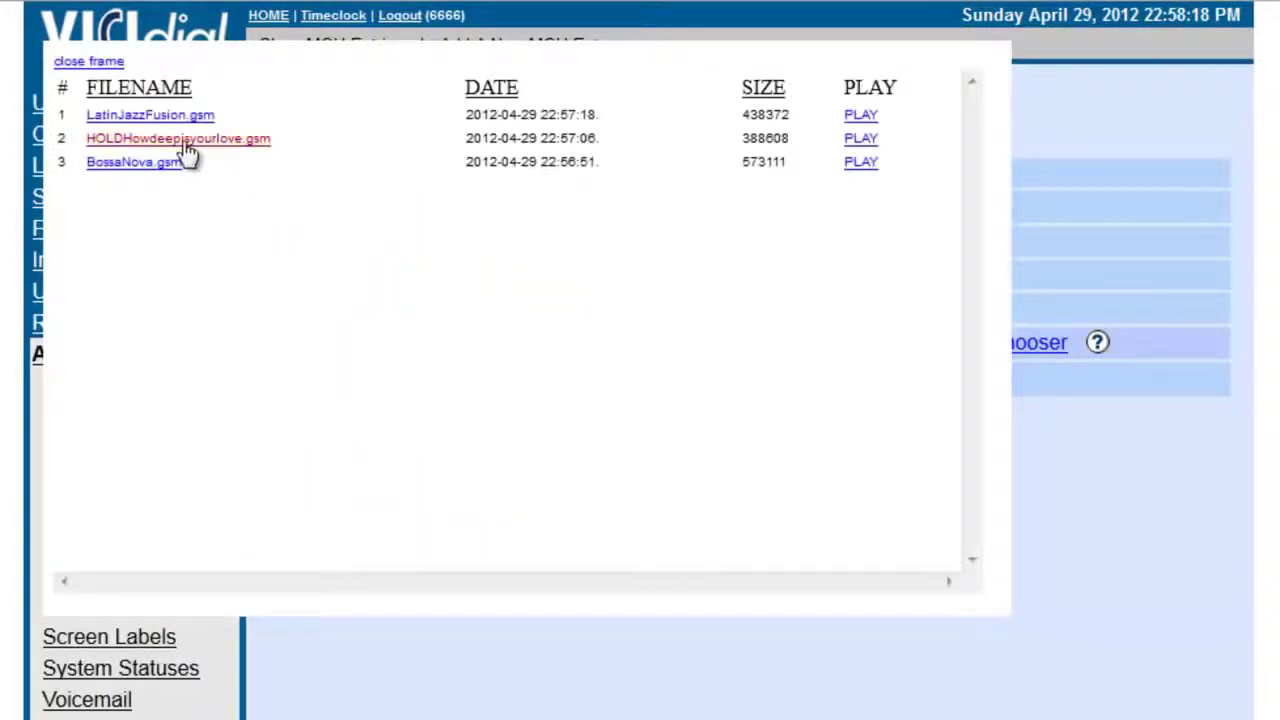
pyautogui.click(182, 137)
pyautogui.click(737, 380)
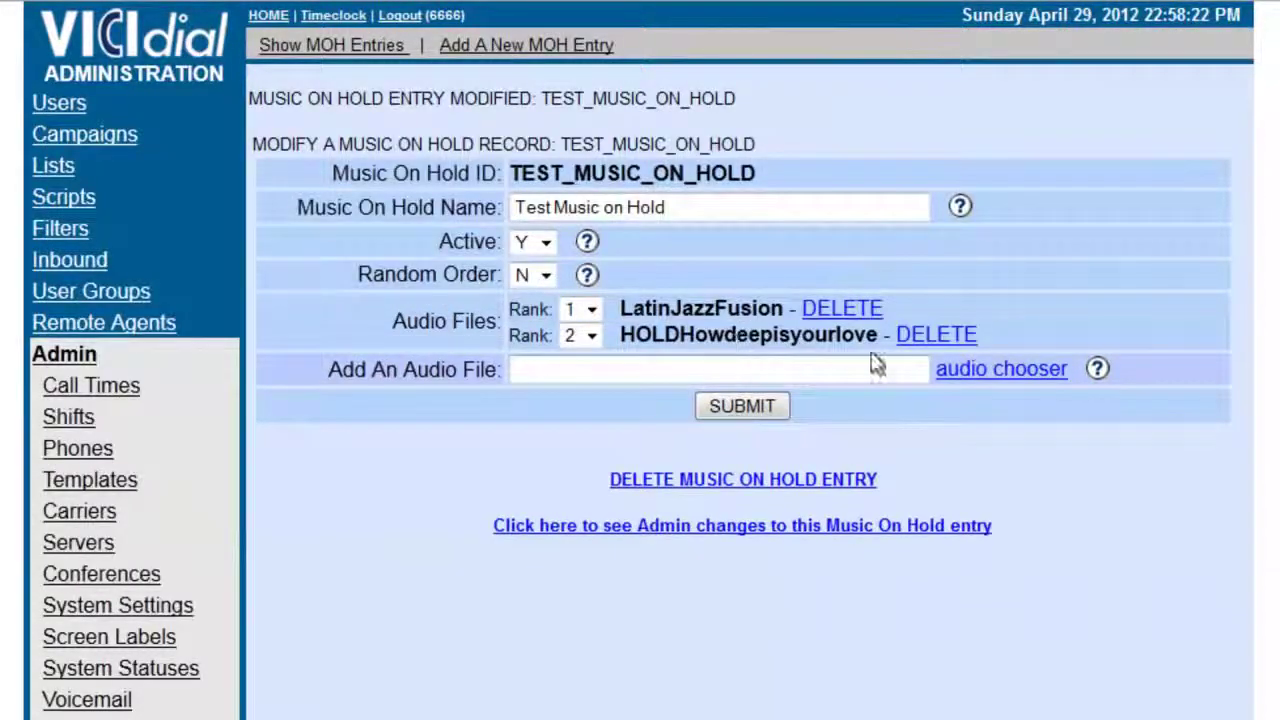
pyautogui.click(983, 385)
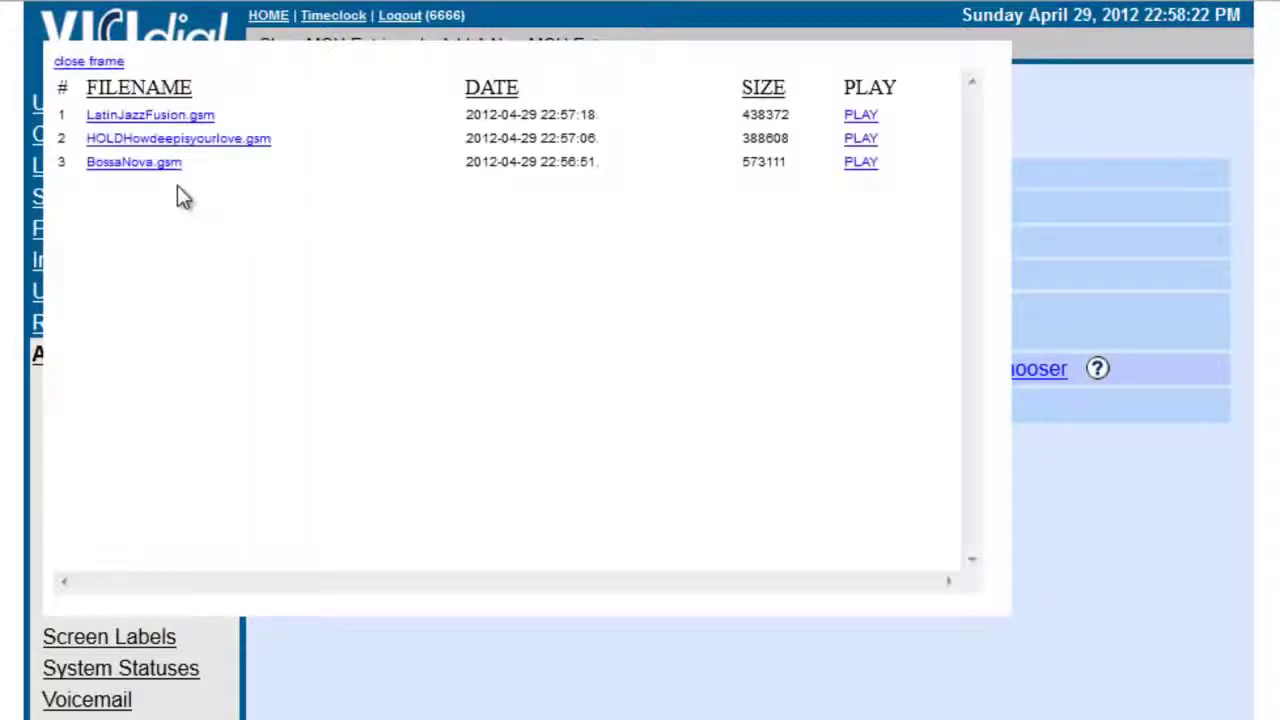
pyautogui.click(145, 166)
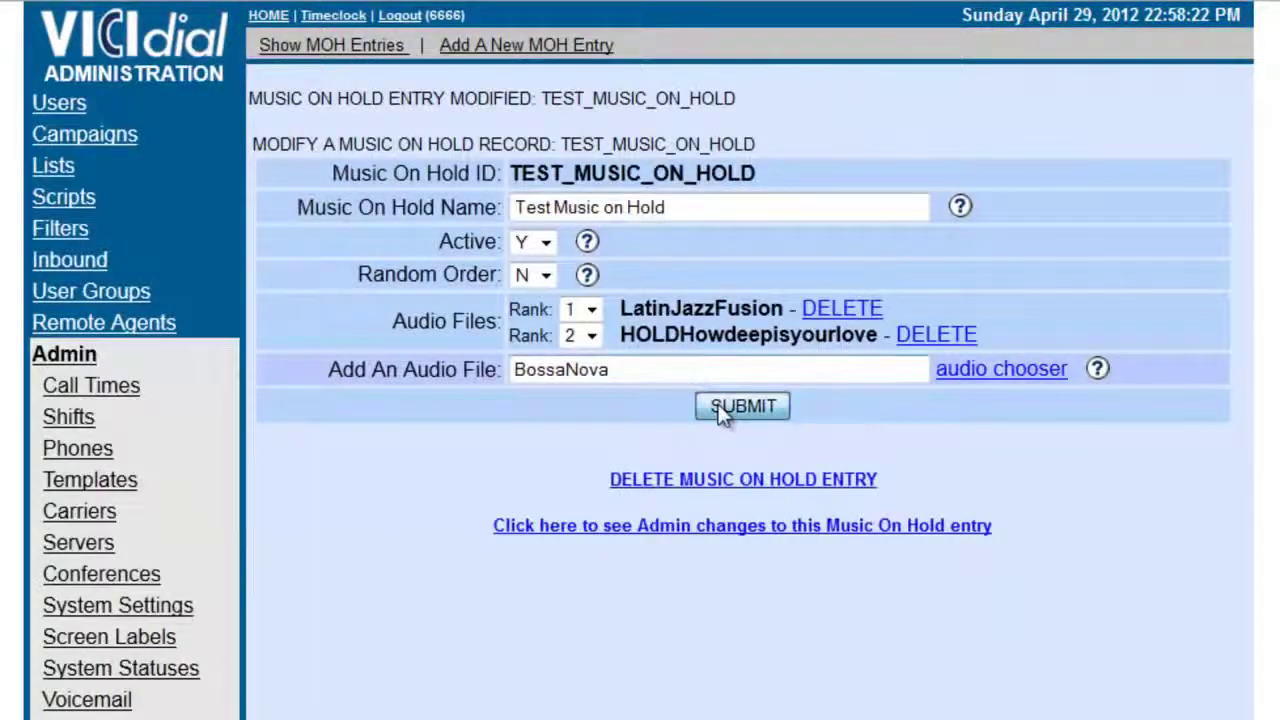
pyautogui.click(722, 405)
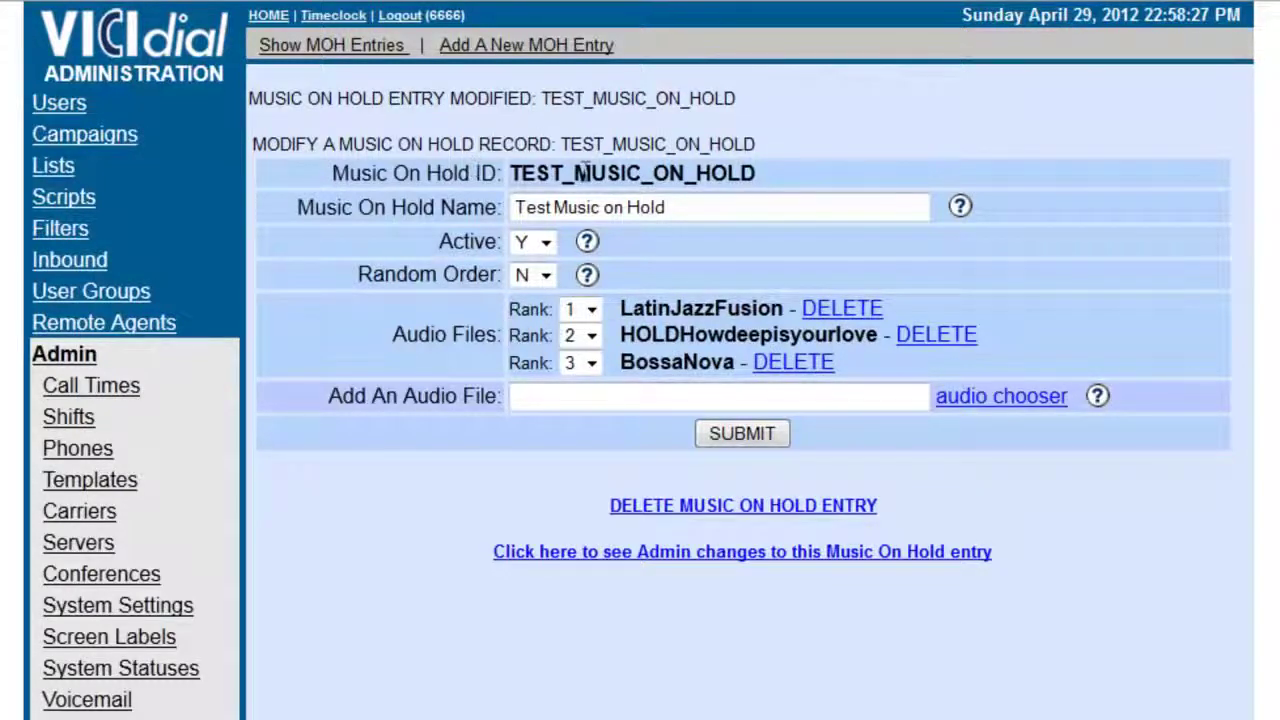
pyautogui.scroll(-3, 629, 413)
pyautogui.scroll(3, 579, 462)
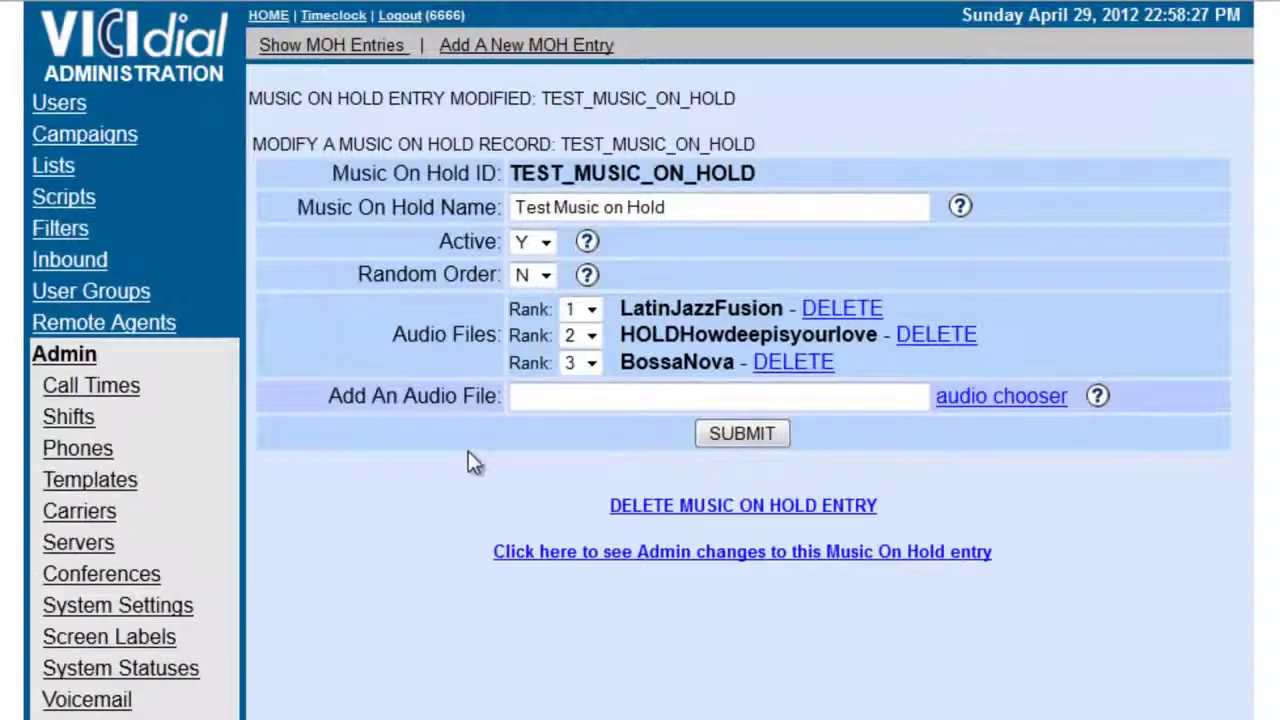
# Open the TEST_OUT campaign's detailed settings and locate Park Music-on-Hold.
pyautogui.click(80, 145)
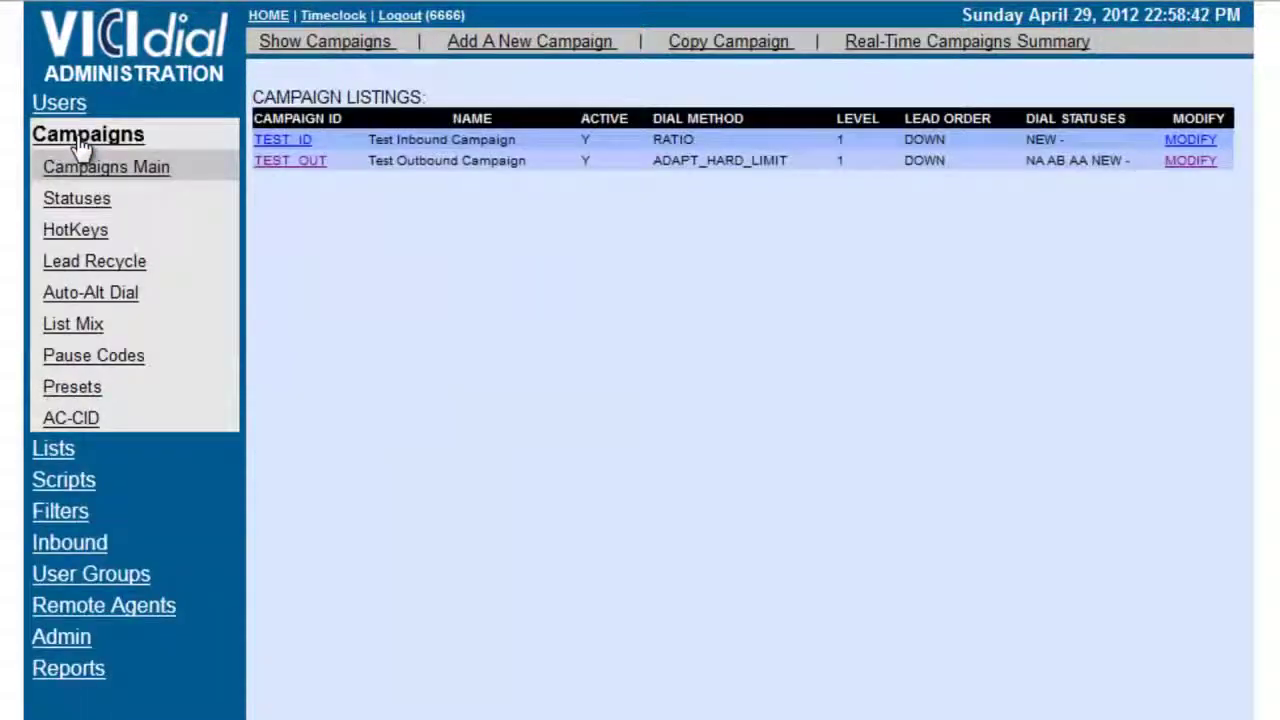
pyautogui.click(300, 163)
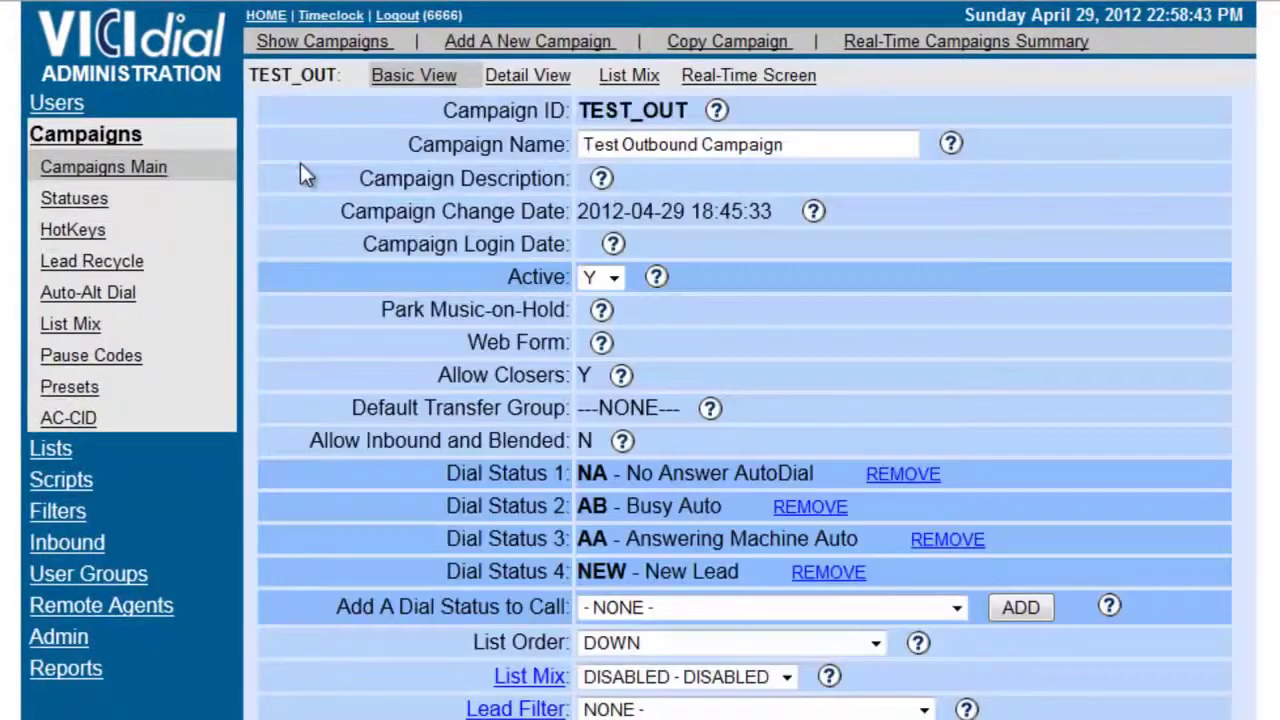
pyautogui.click(510, 77)
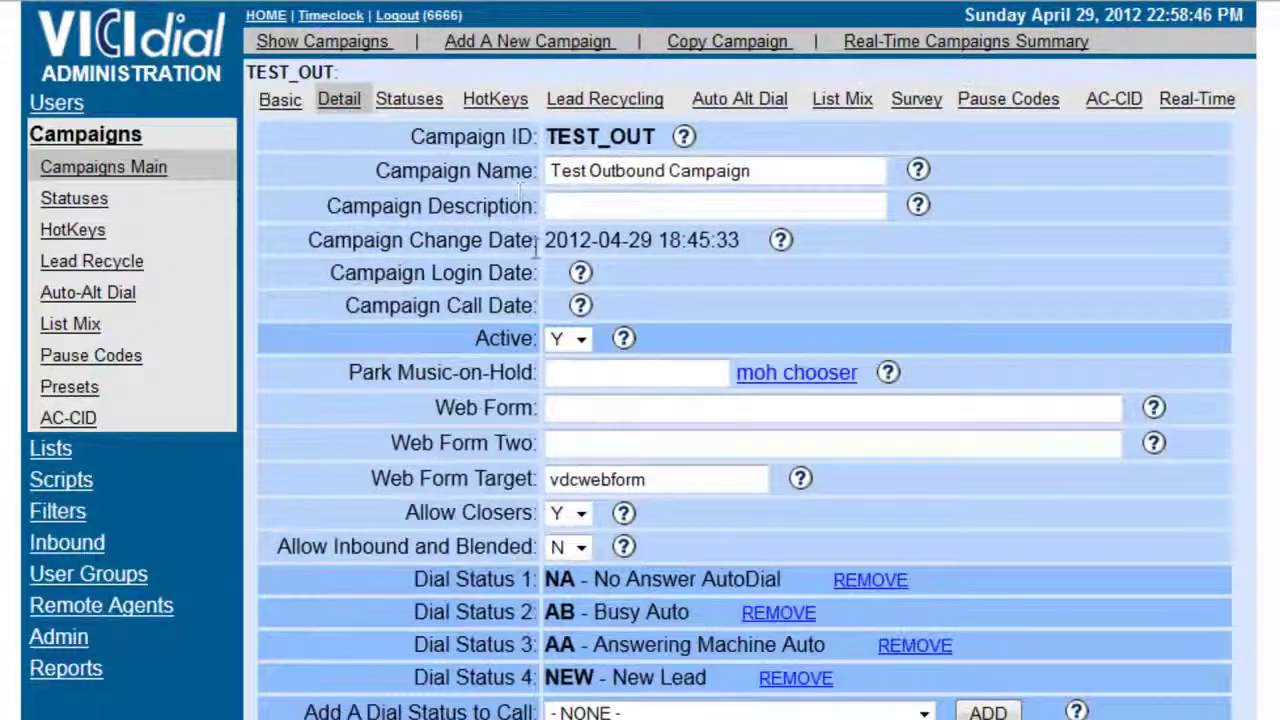
pyautogui.scroll(-3, 535, 248)
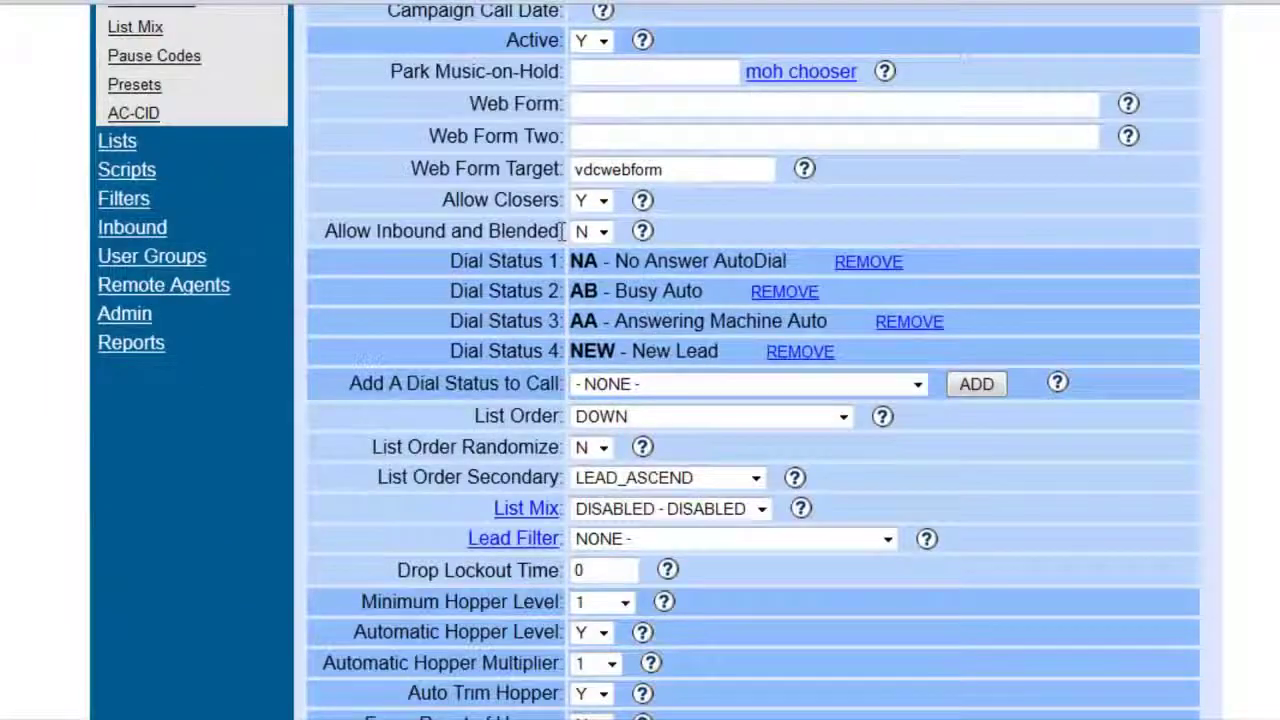
pyautogui.scroll(2, 562, 230)
pyautogui.moveTo(392, 208); pyautogui.dragTo(553, 228)
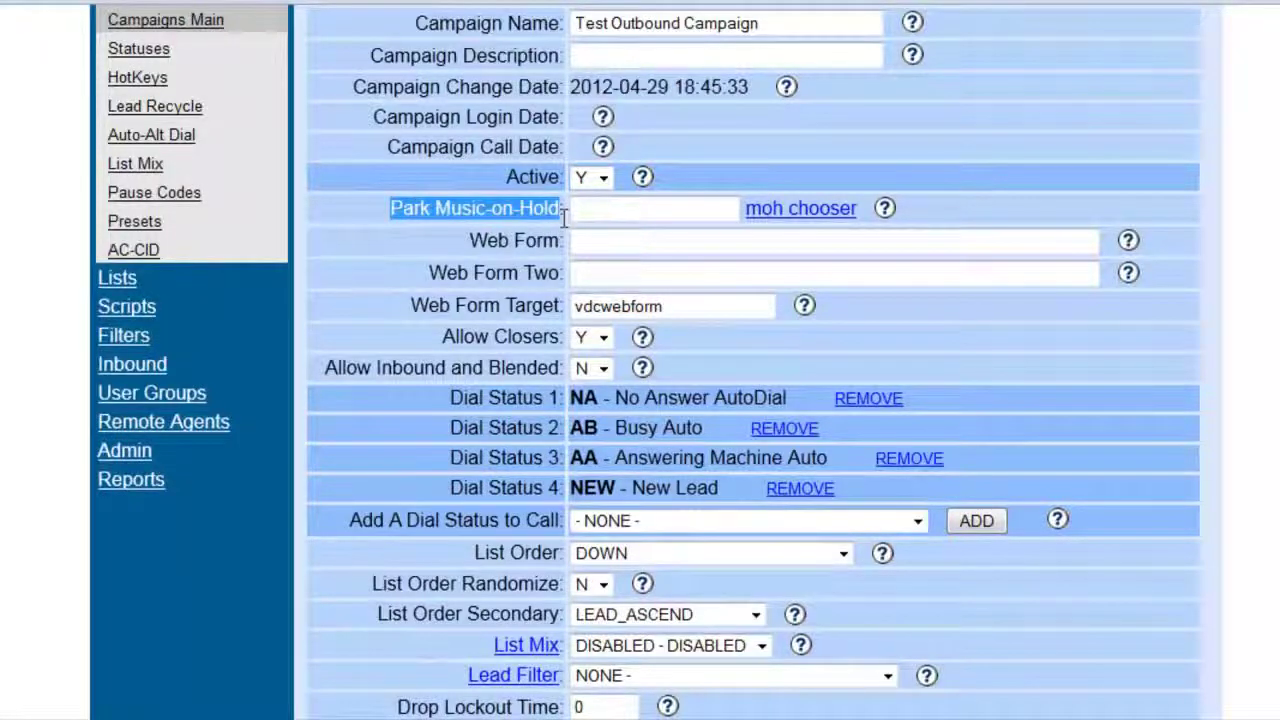
# Set Park Music-on-Hold to TEST_MUSIC_ON_HOLD and save the campaign.
pyautogui.click(765, 209)
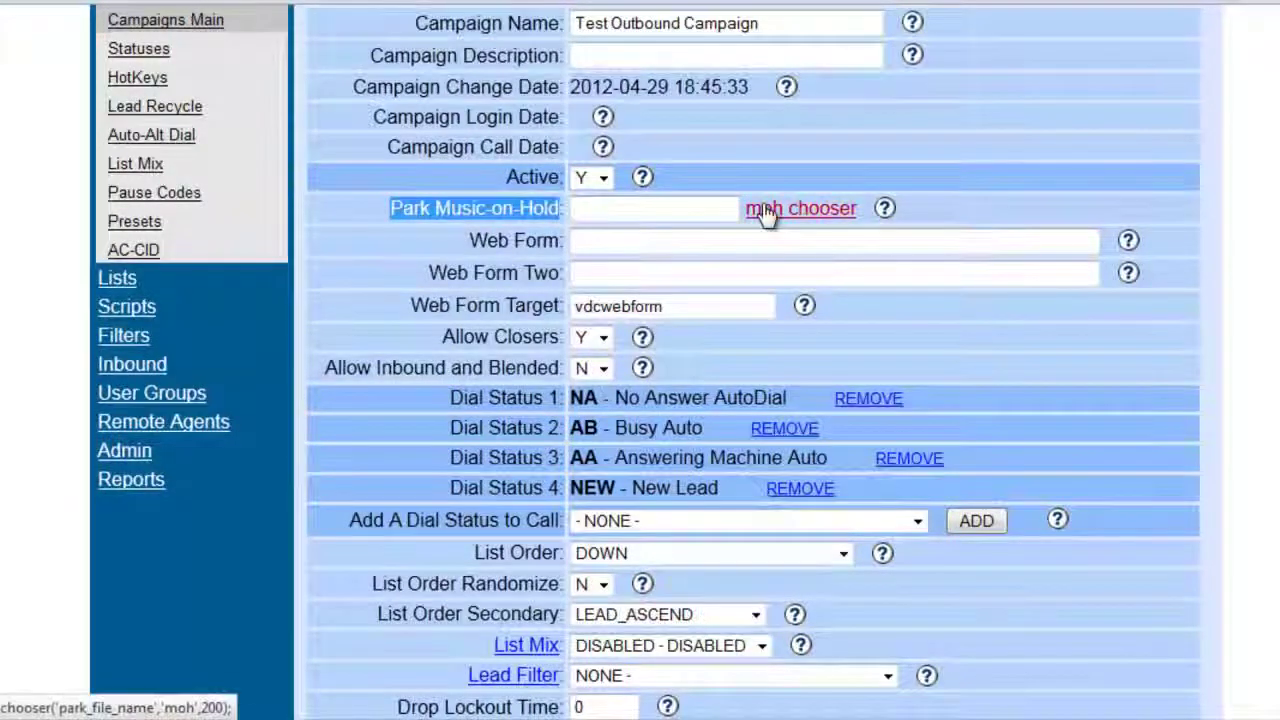
pyautogui.click(298, 227)
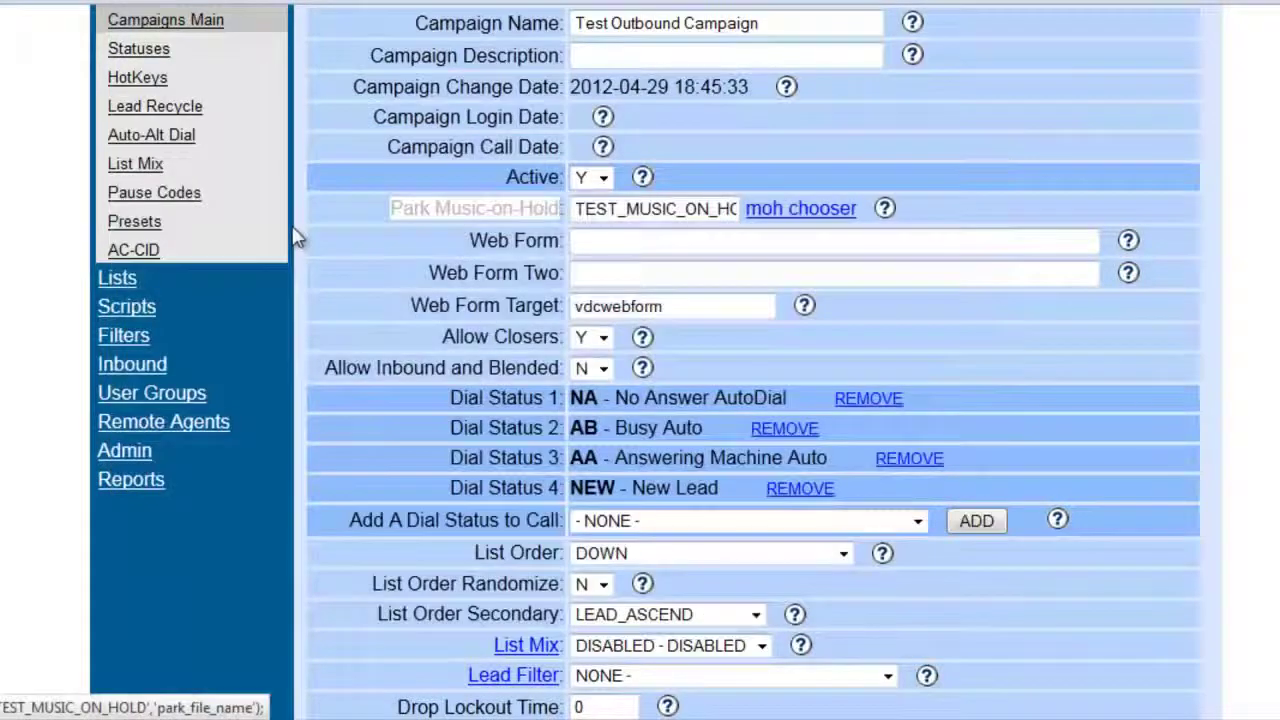
pyautogui.scroll(-20, 605, 248)
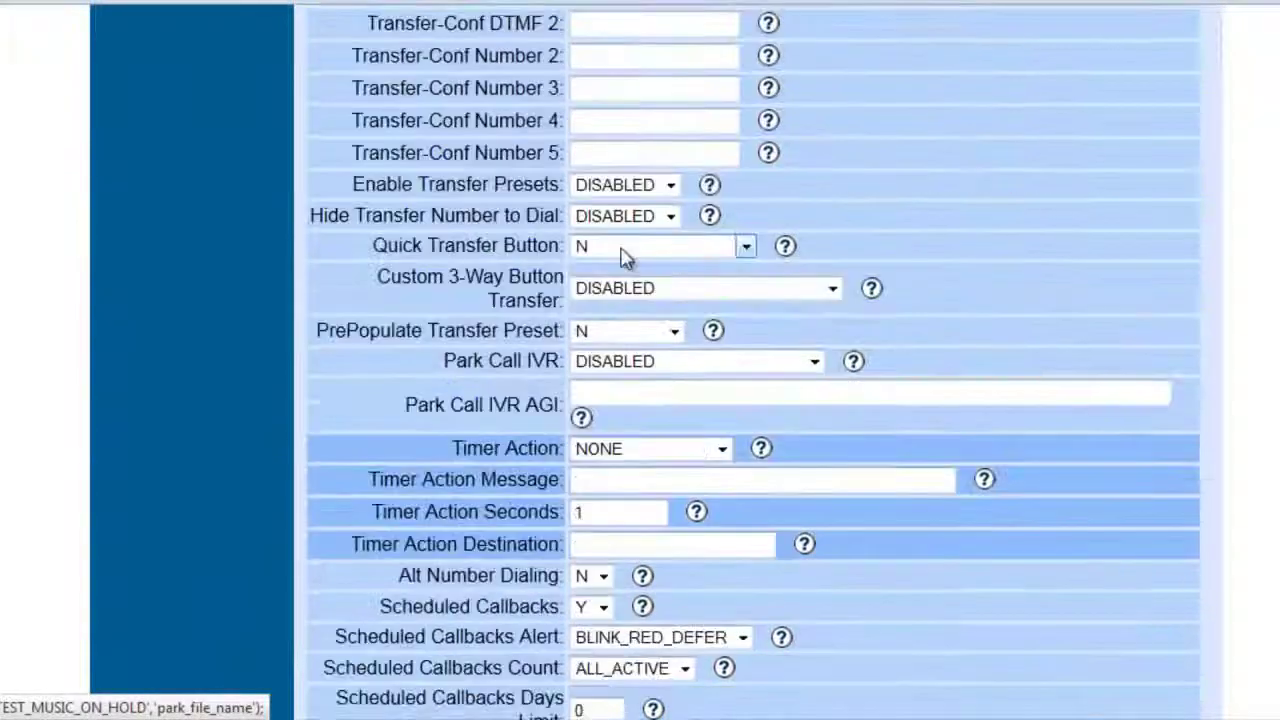
pyautogui.scroll(7, 624, 258)
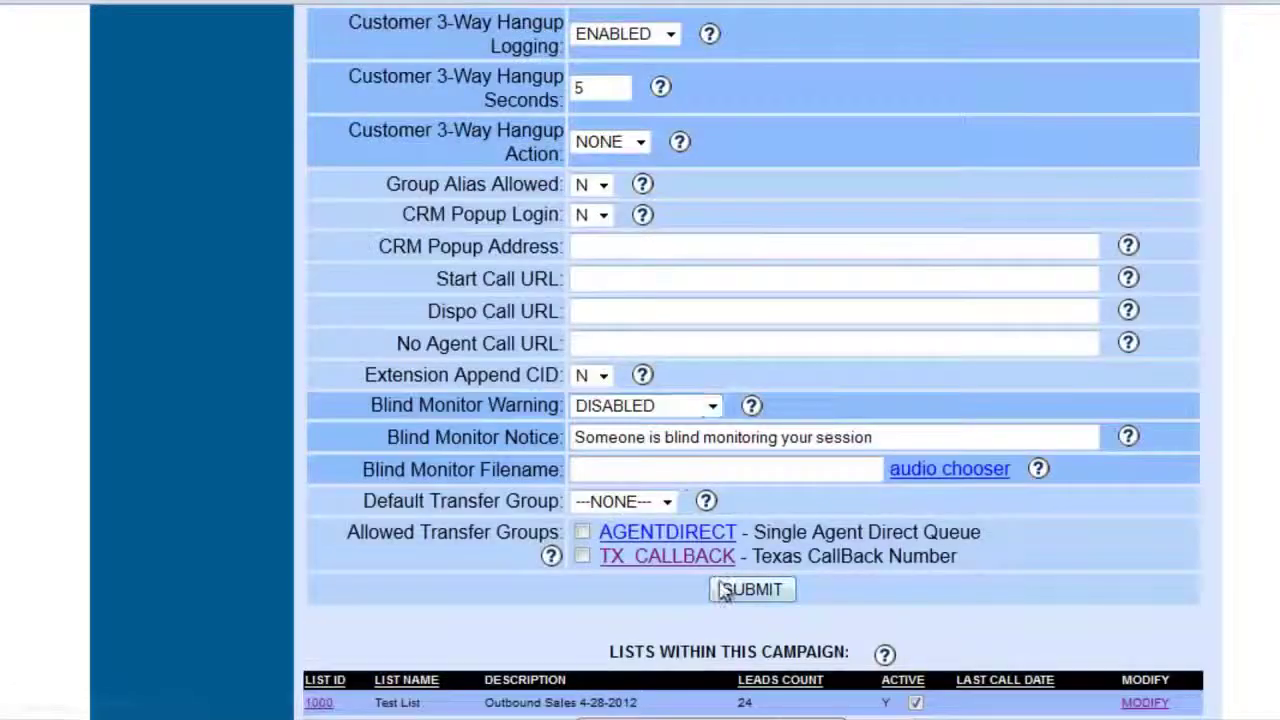
pyautogui.click(729, 591)
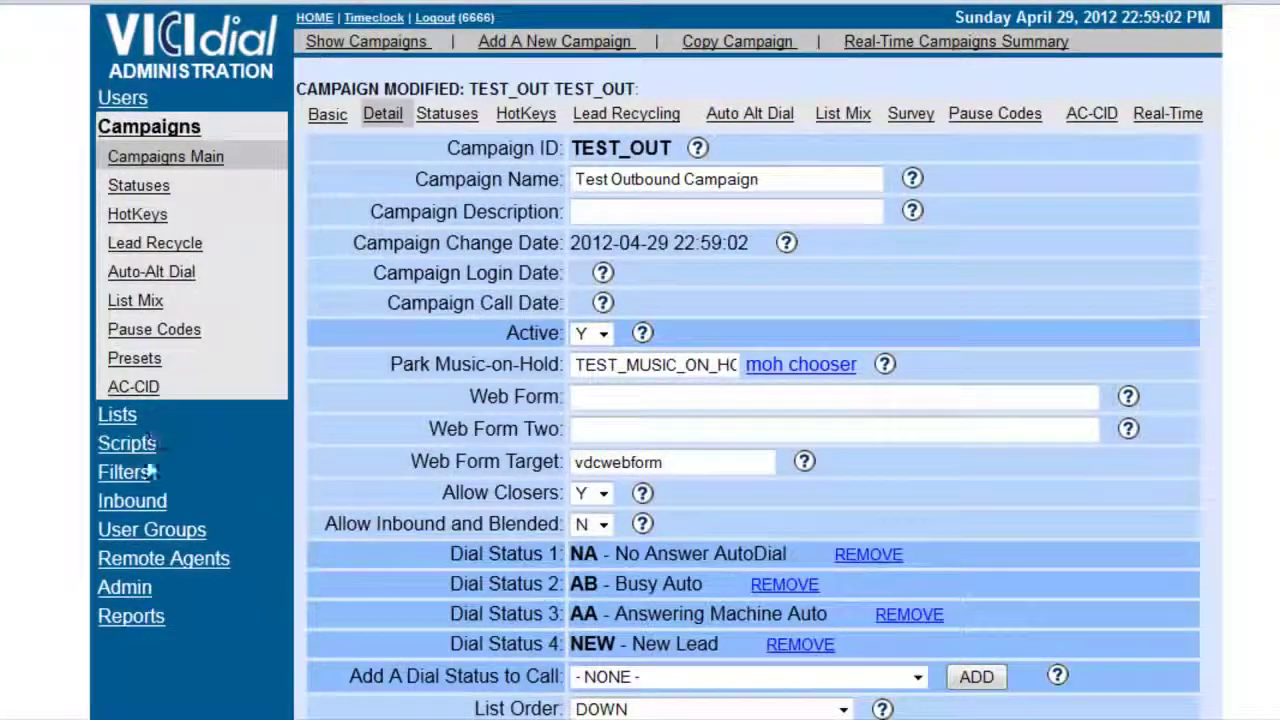
# Open the TX_CALLBACK in-group and find its Music On Hold Context setting.
pyautogui.click(132, 501)
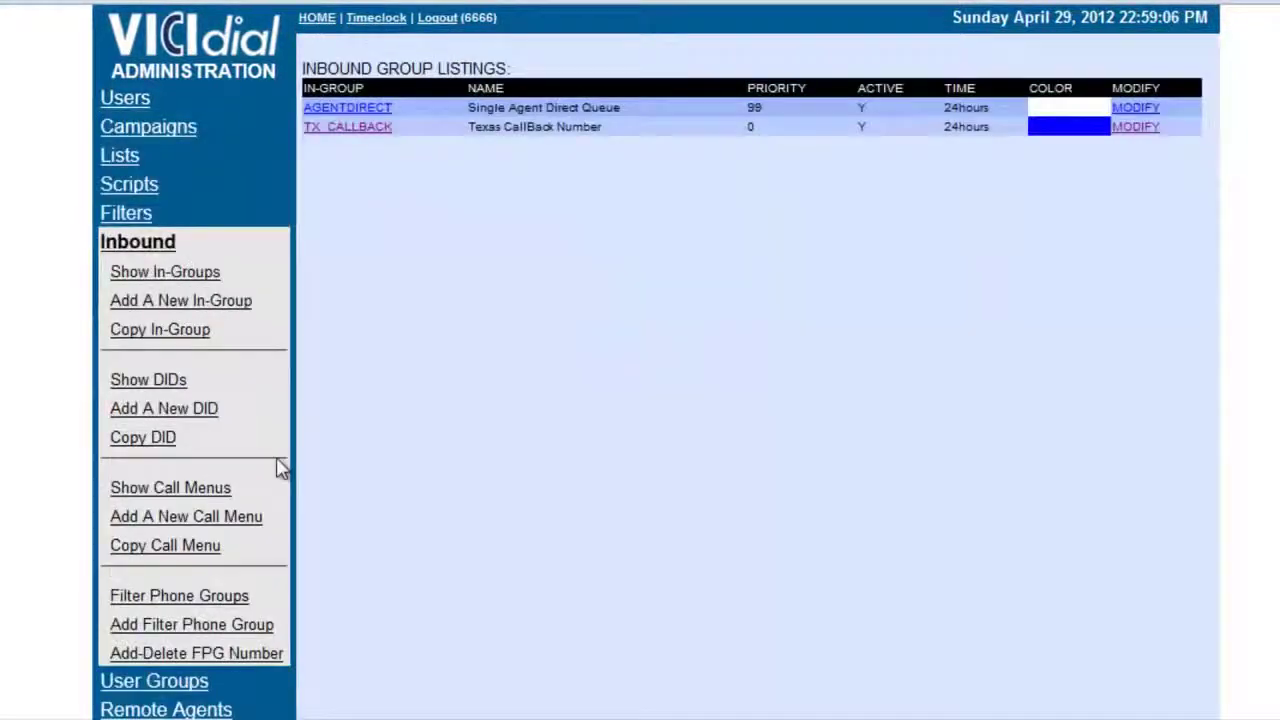
pyautogui.click(353, 136)
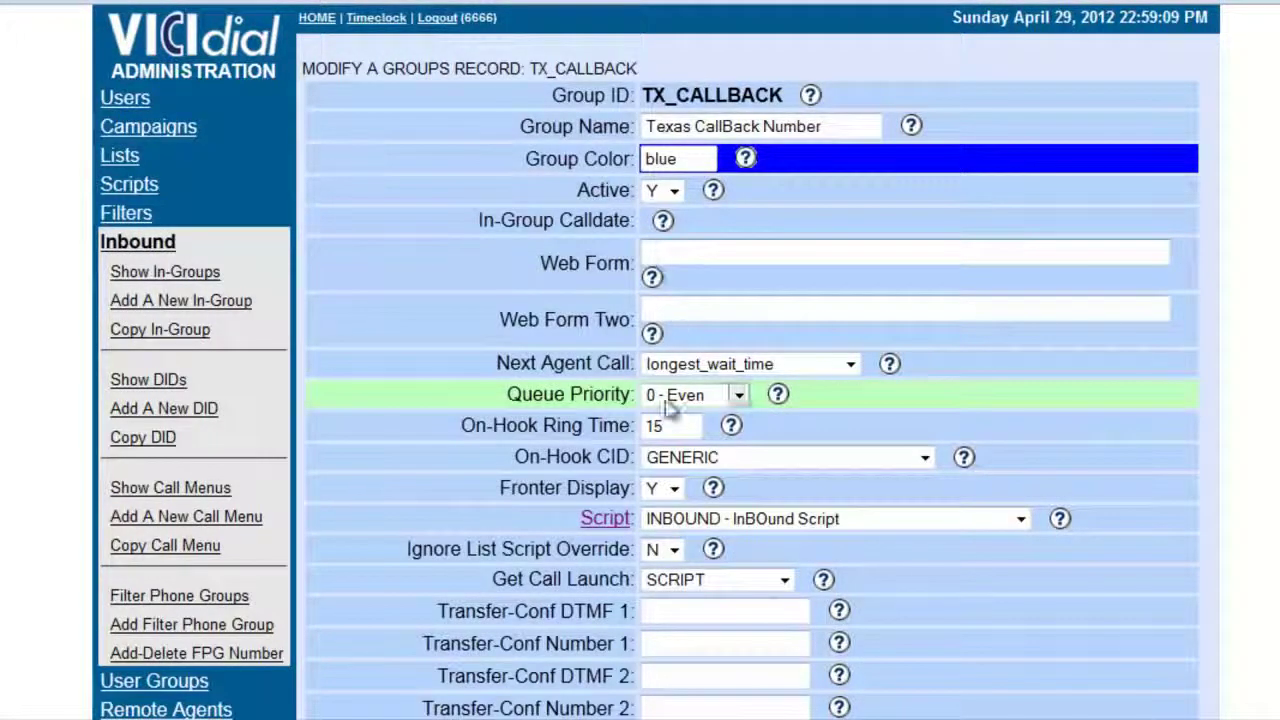
pyautogui.scroll(-5, 667, 400)
pyautogui.scroll(-10, 667, 400)
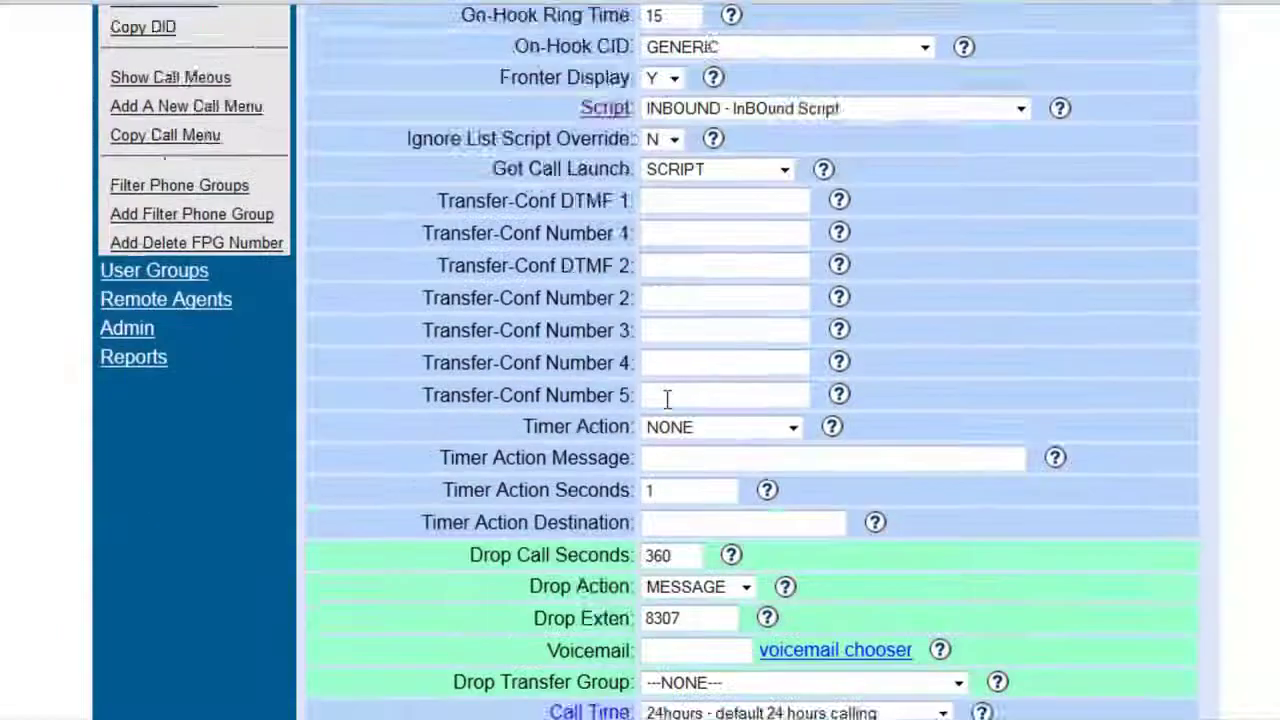
pyautogui.scroll(-10, 665, 400)
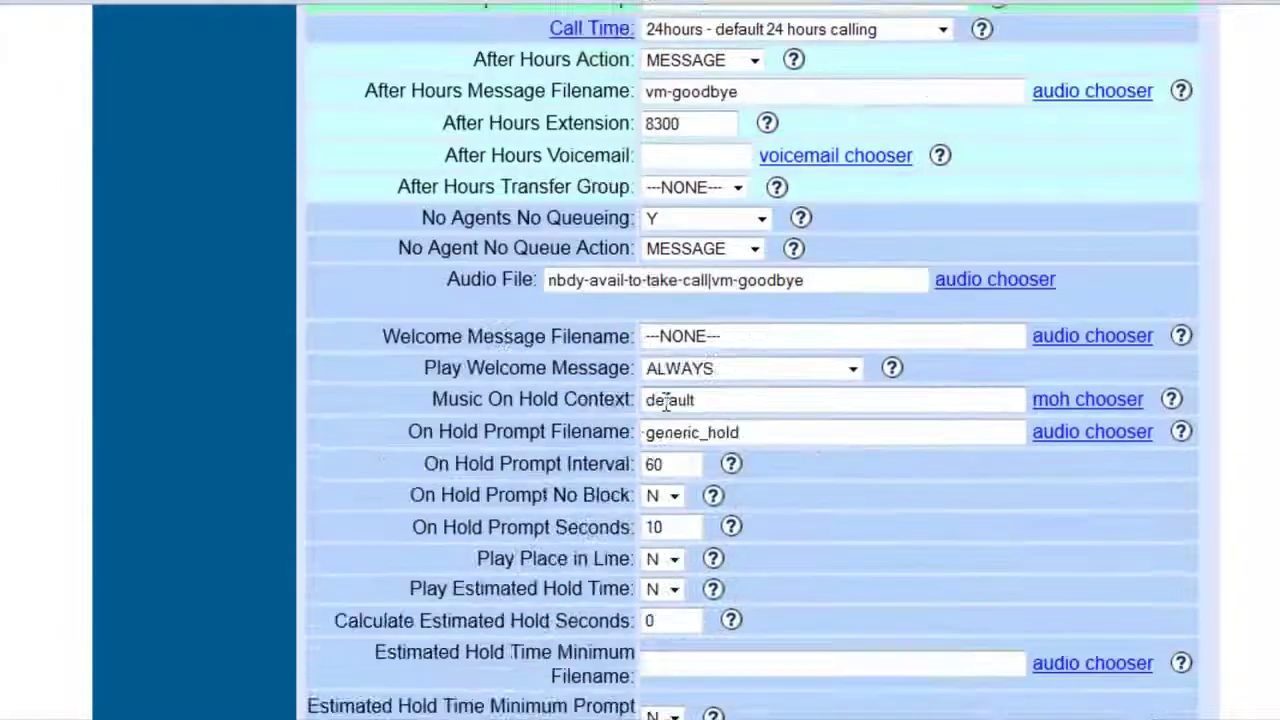
pyautogui.scroll(-15, 665, 400)
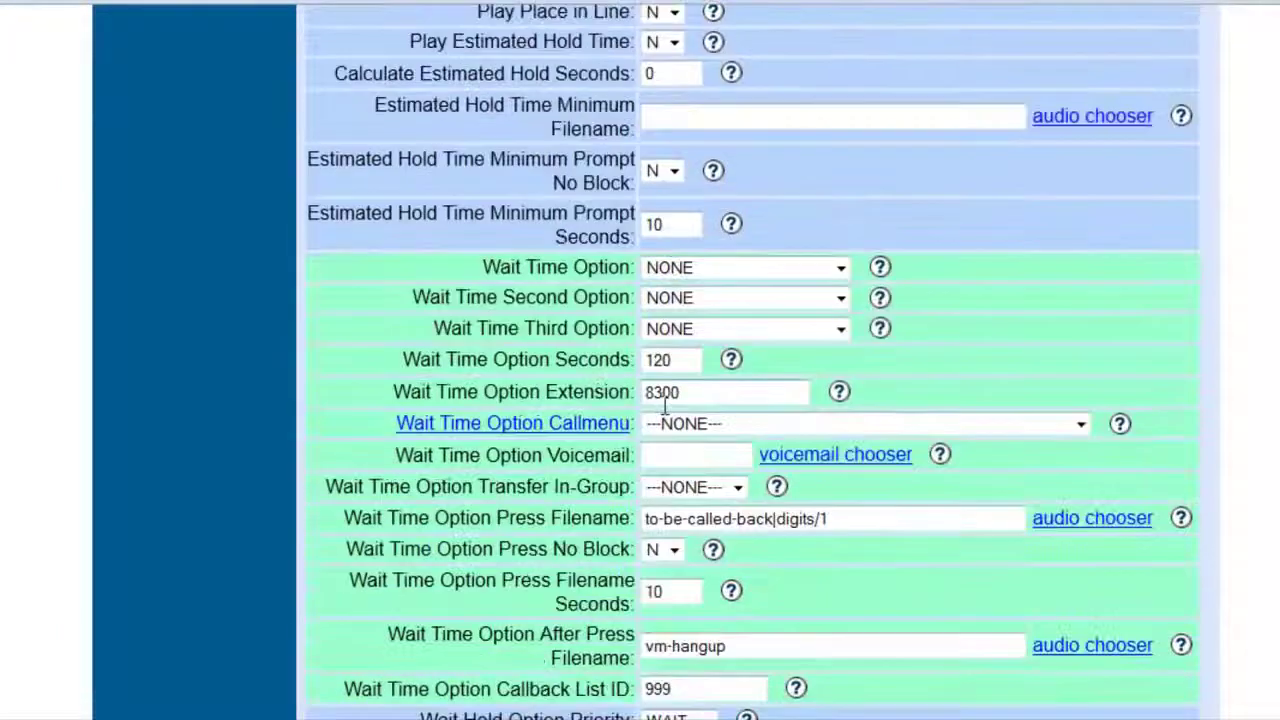
pyautogui.scroll(-8, 667, 415)
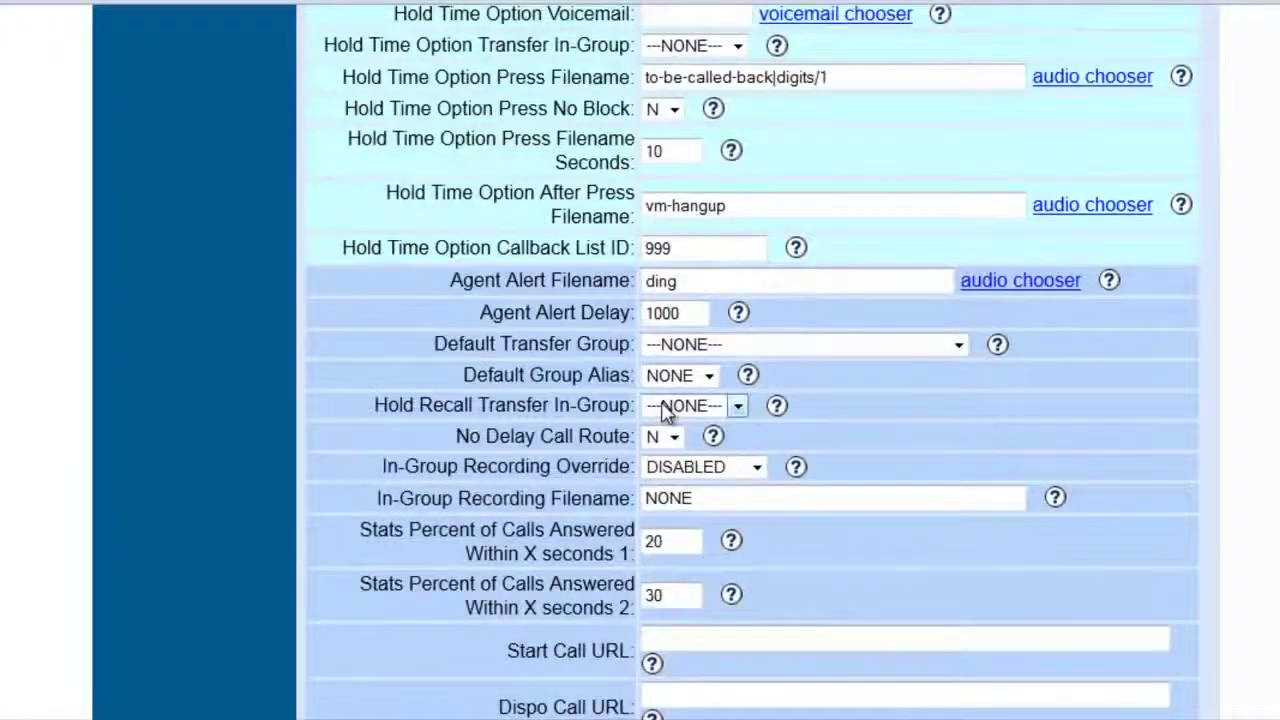
pyautogui.scroll(-3, 665, 410)
pyautogui.scroll(-6, 663, 404)
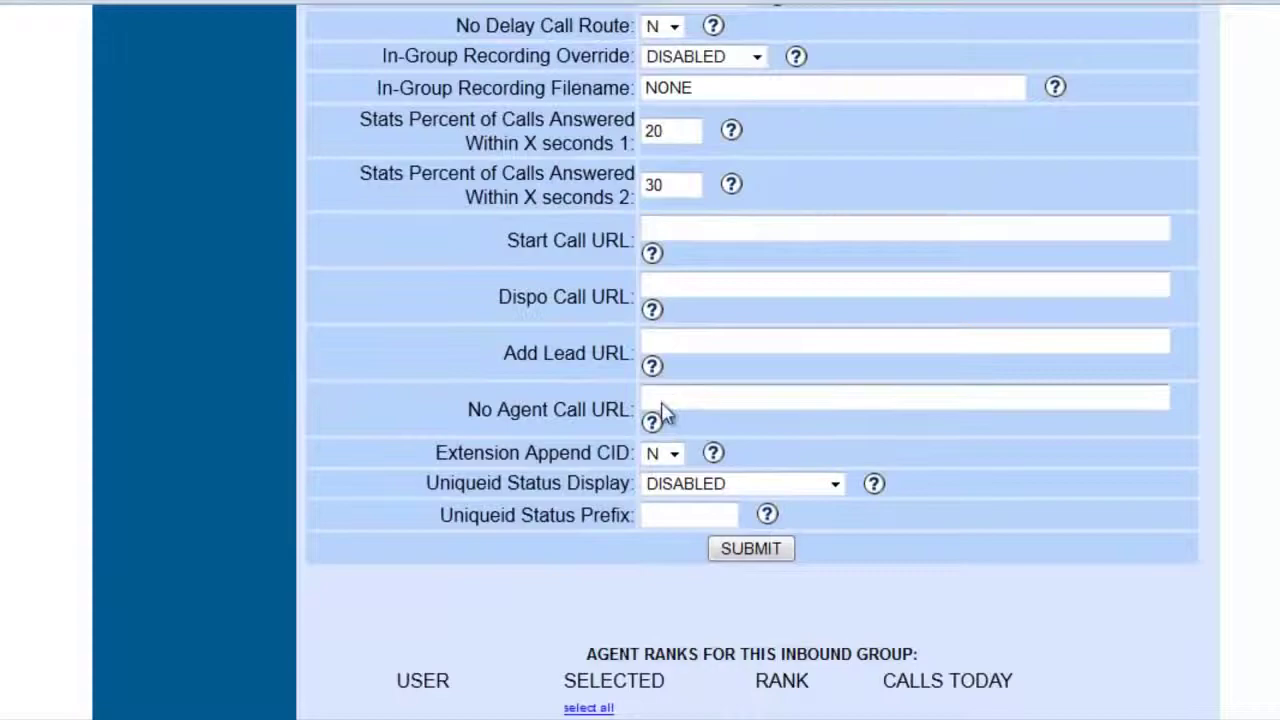
pyautogui.scroll(20, 663, 403)
pyautogui.scroll(9, 663, 403)
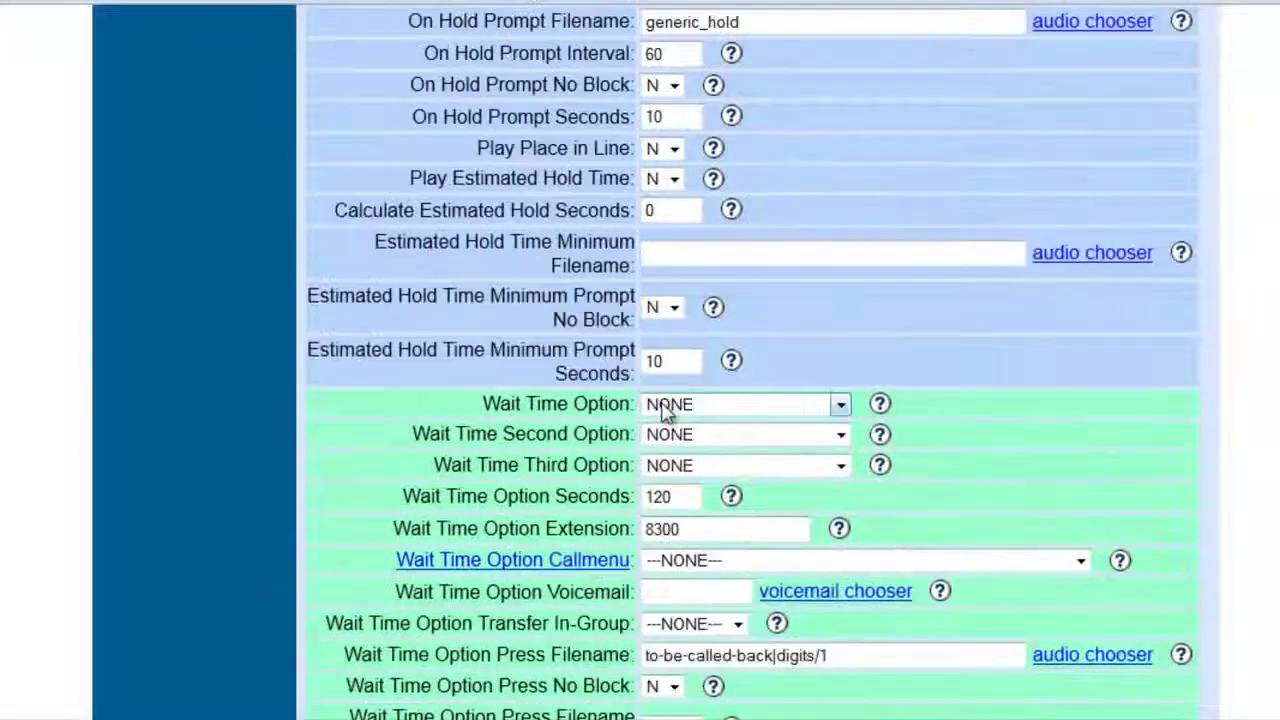
pyautogui.scroll(3, 663, 403)
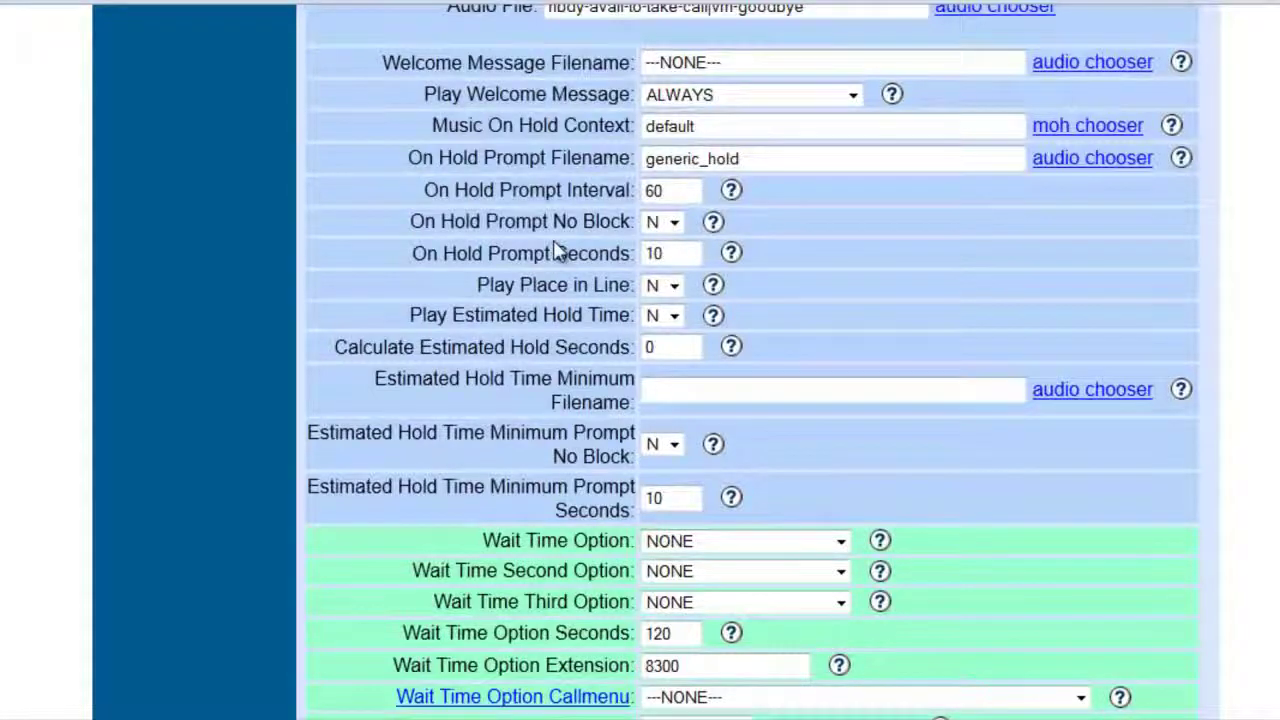
pyautogui.moveTo(446, 125); pyautogui.dragTo(617, 126)
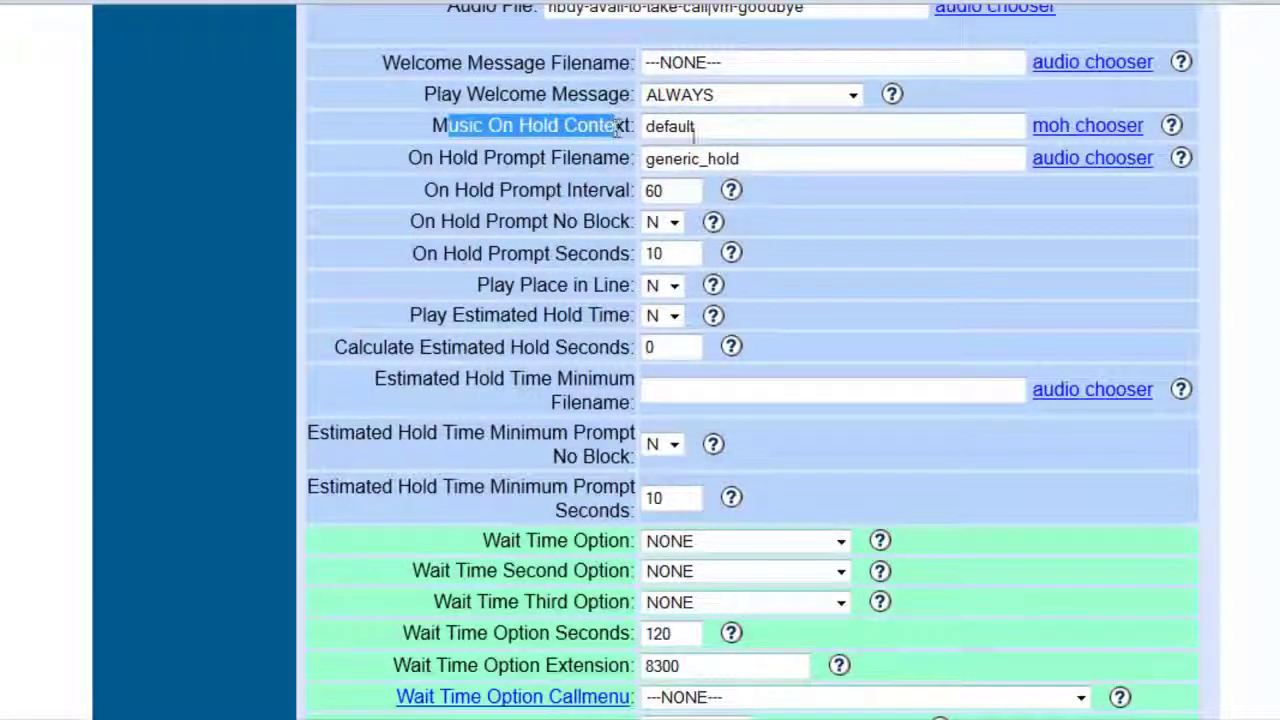
# Choose TEST_MUSIC_ON_HOLD as the in-group's Music On Hold Context.
pyautogui.click(1087, 138)
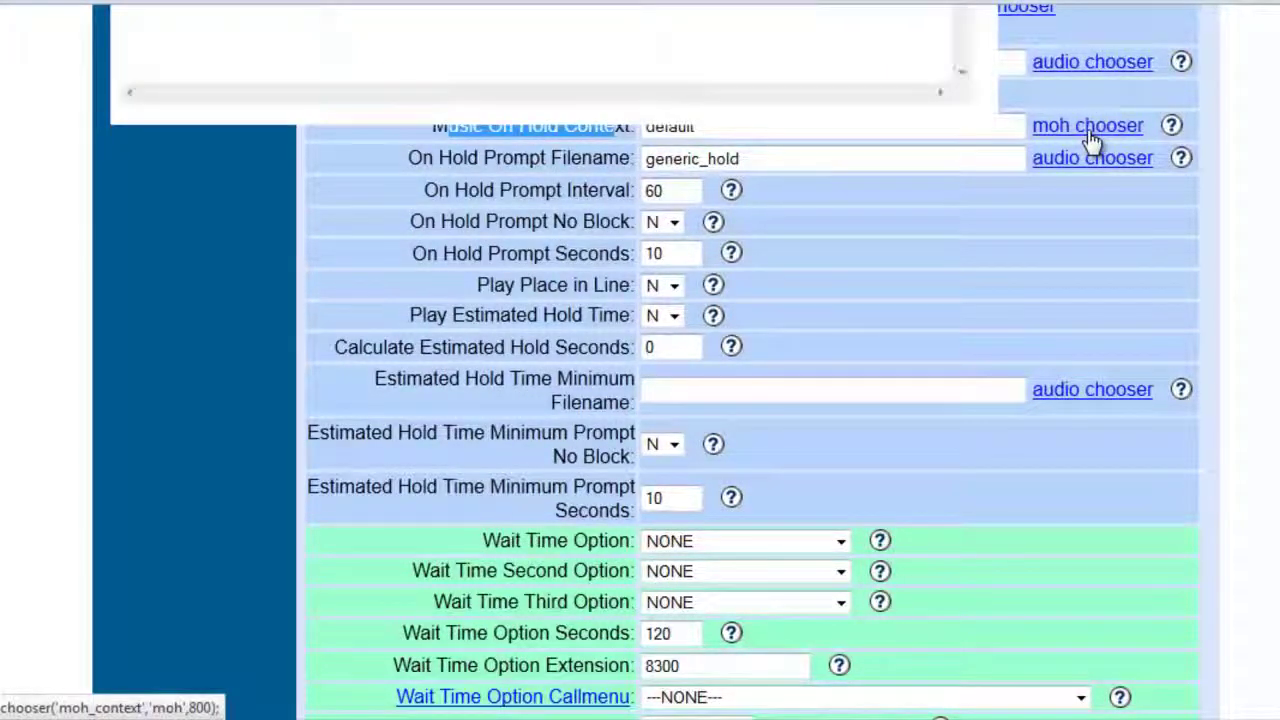
pyautogui.scroll(7, 1087, 129)
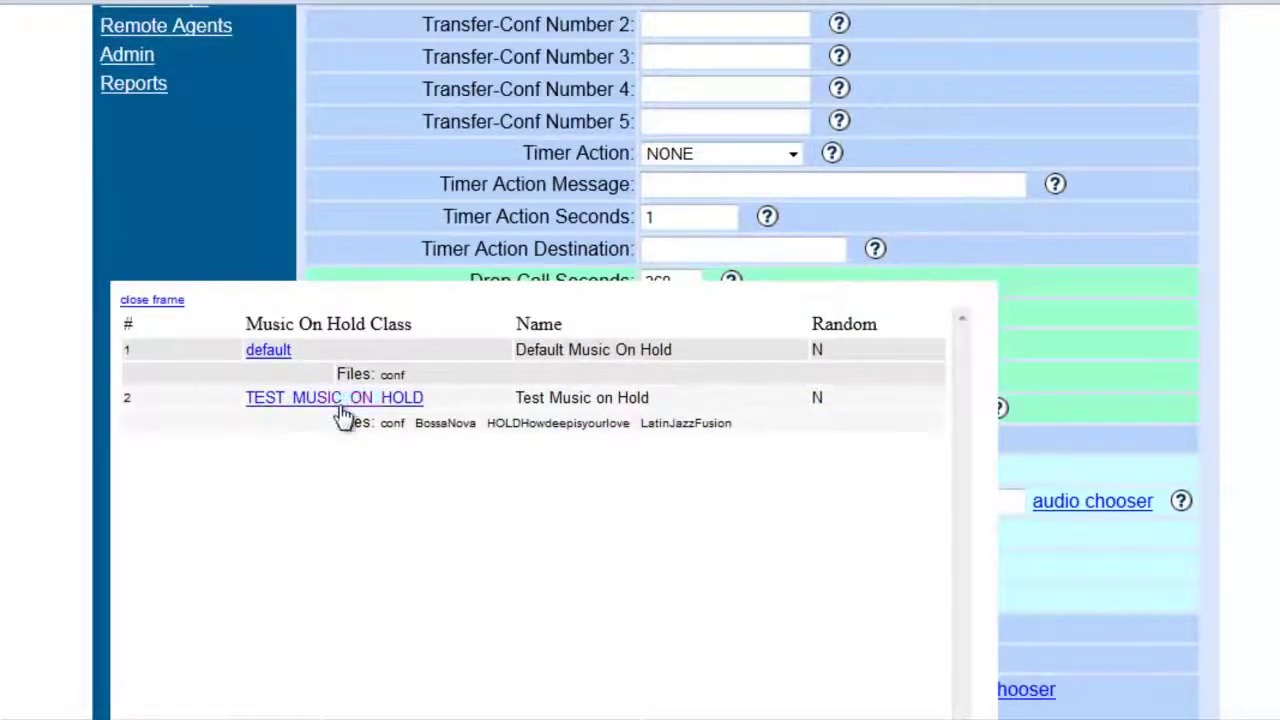
pyautogui.click(340, 406)
pyautogui.scroll(-2, 714, 526)
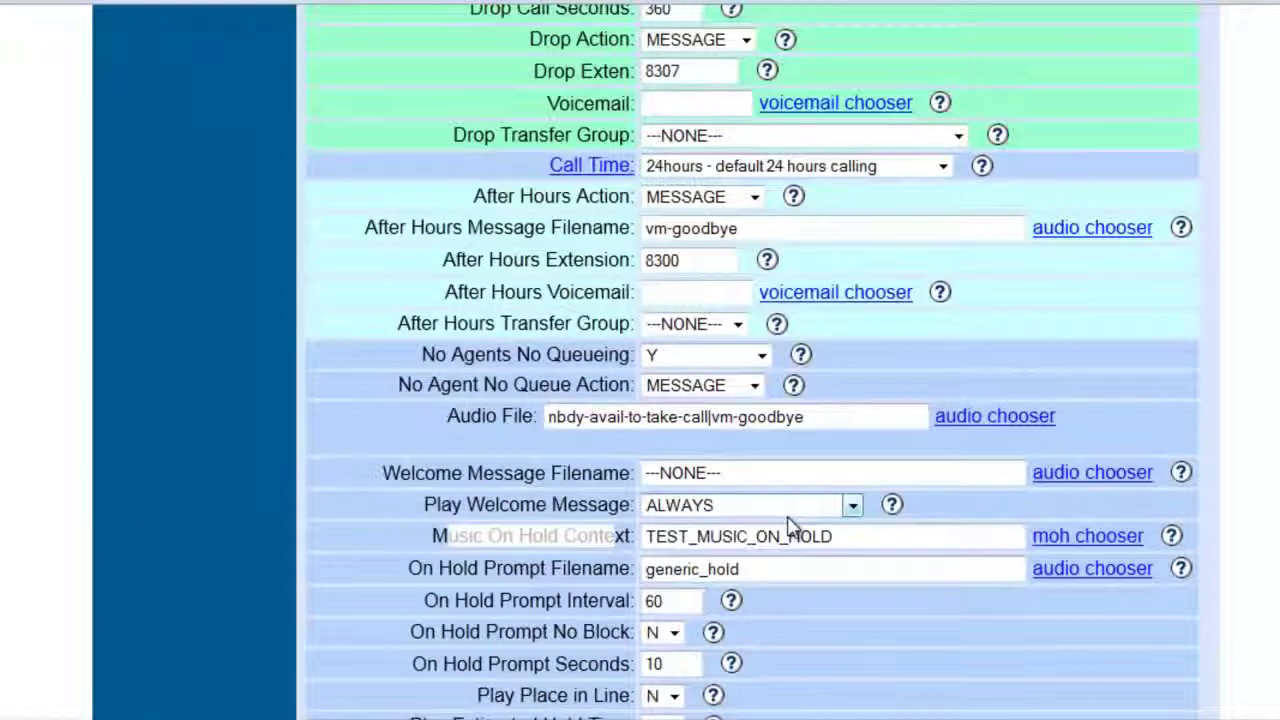
pyautogui.scroll(-20, 790, 525)
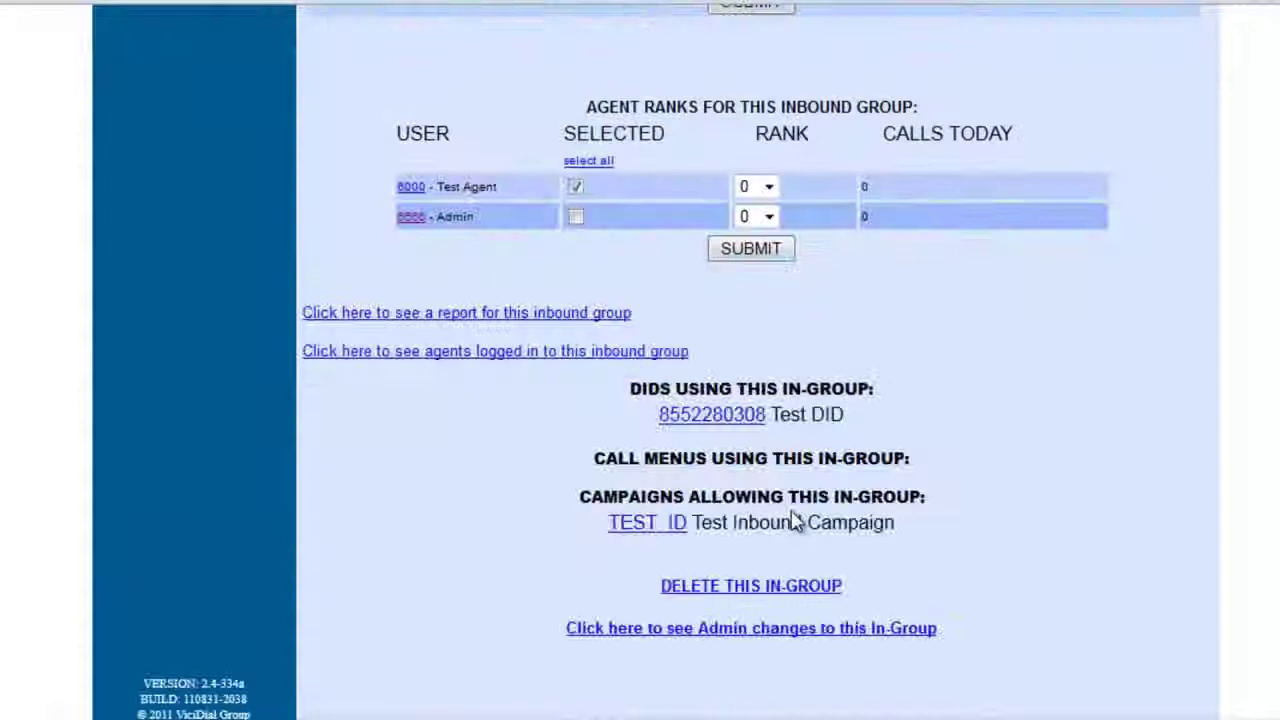
pyautogui.scroll(4, 790, 522)
# Submit the TX_CALLBACK form, review the modified record, and submit it again.
pyautogui.click(762, 414)
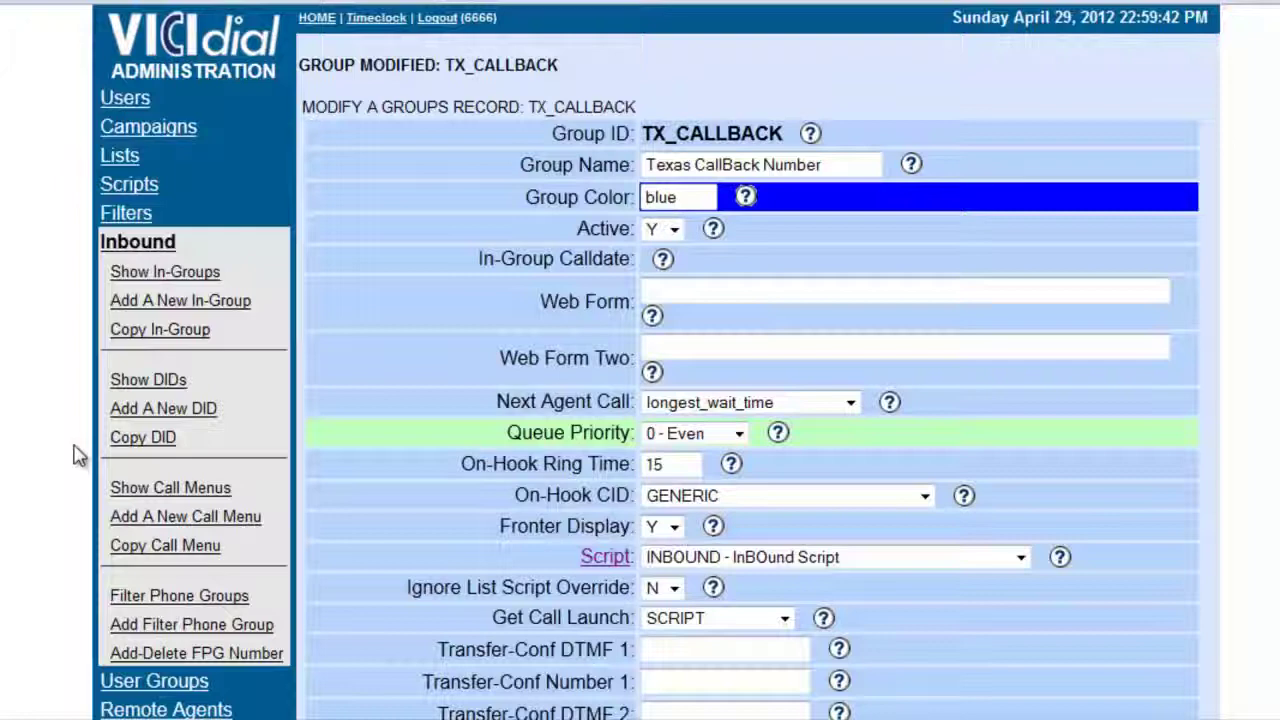
pyautogui.scroll(-7, 79, 455)
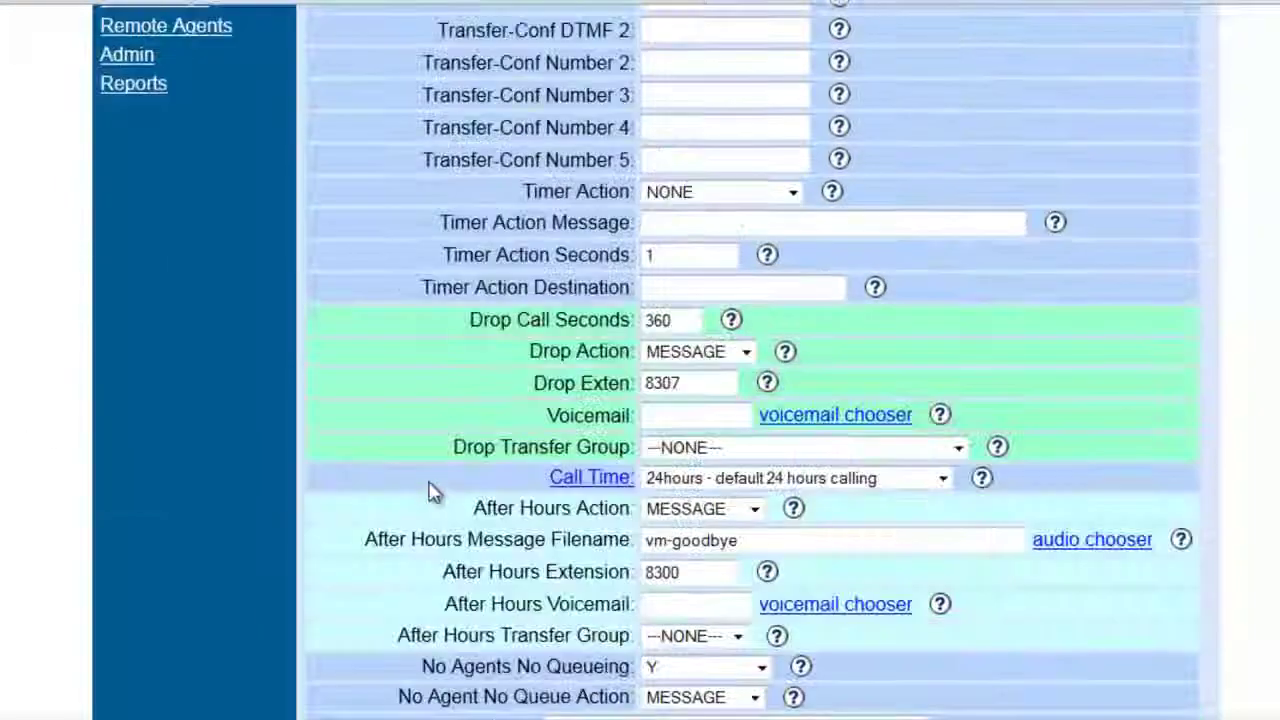
pyautogui.moveTo(686, 320); pyautogui.dragTo(618, 322)
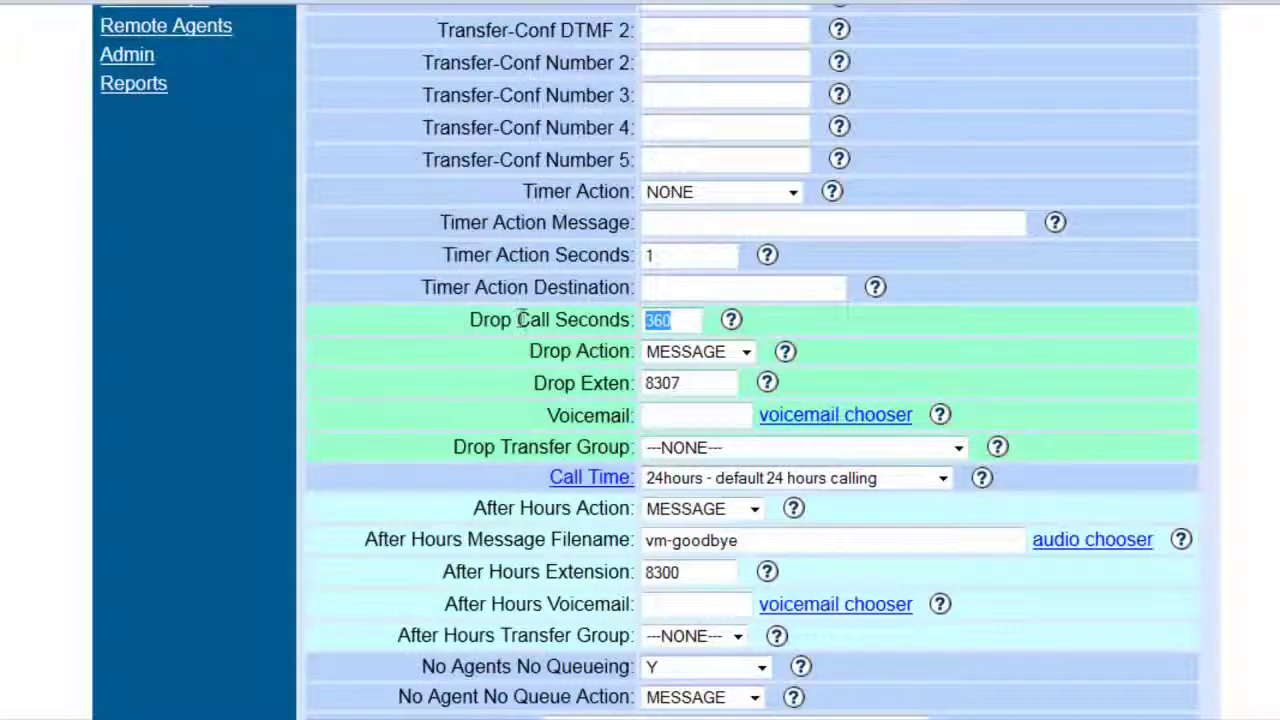
pyautogui.scroll(3, 522, 318)
pyautogui.scroll(4, 522, 320)
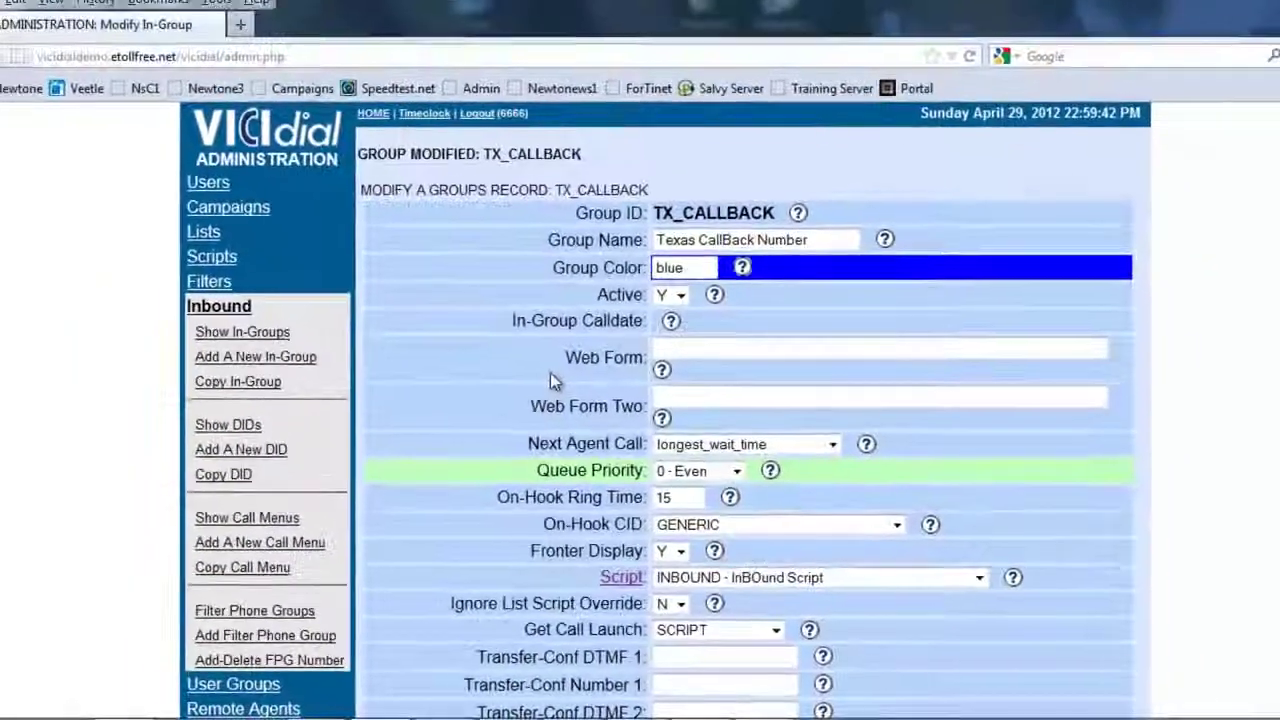
pyautogui.scroll(-18, 560, 395)
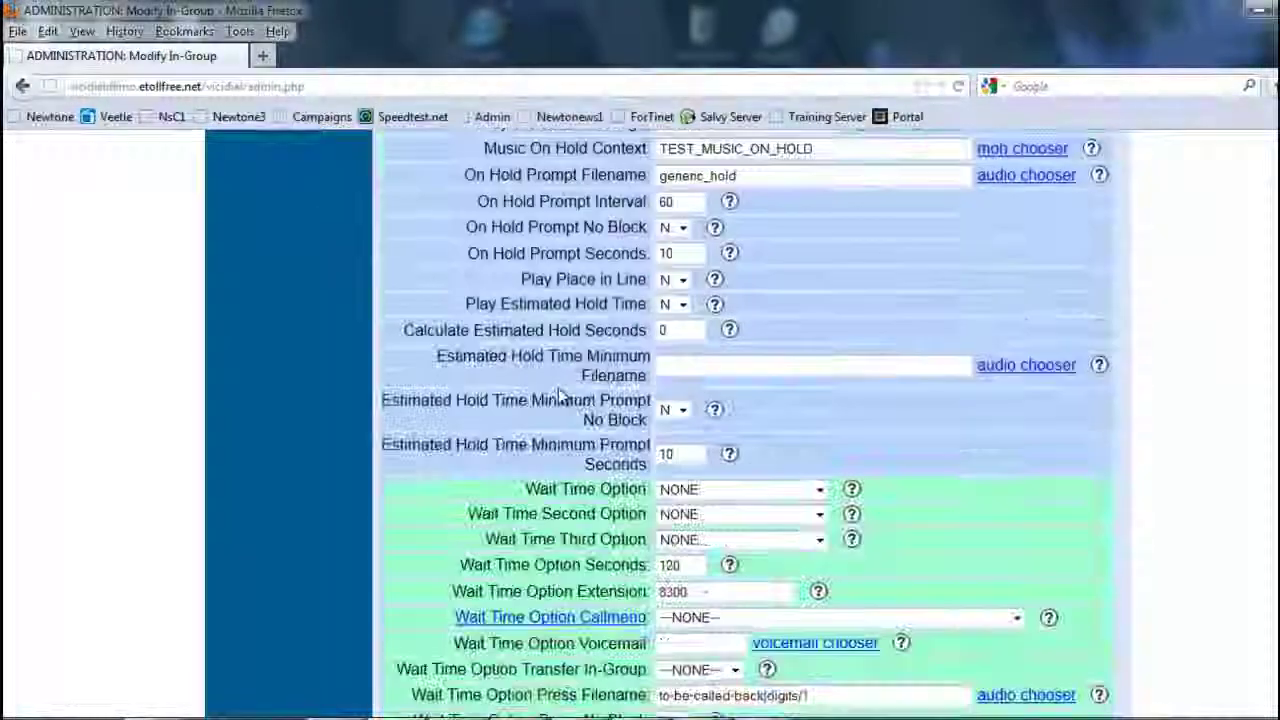
pyautogui.scroll(-10, 845, 495)
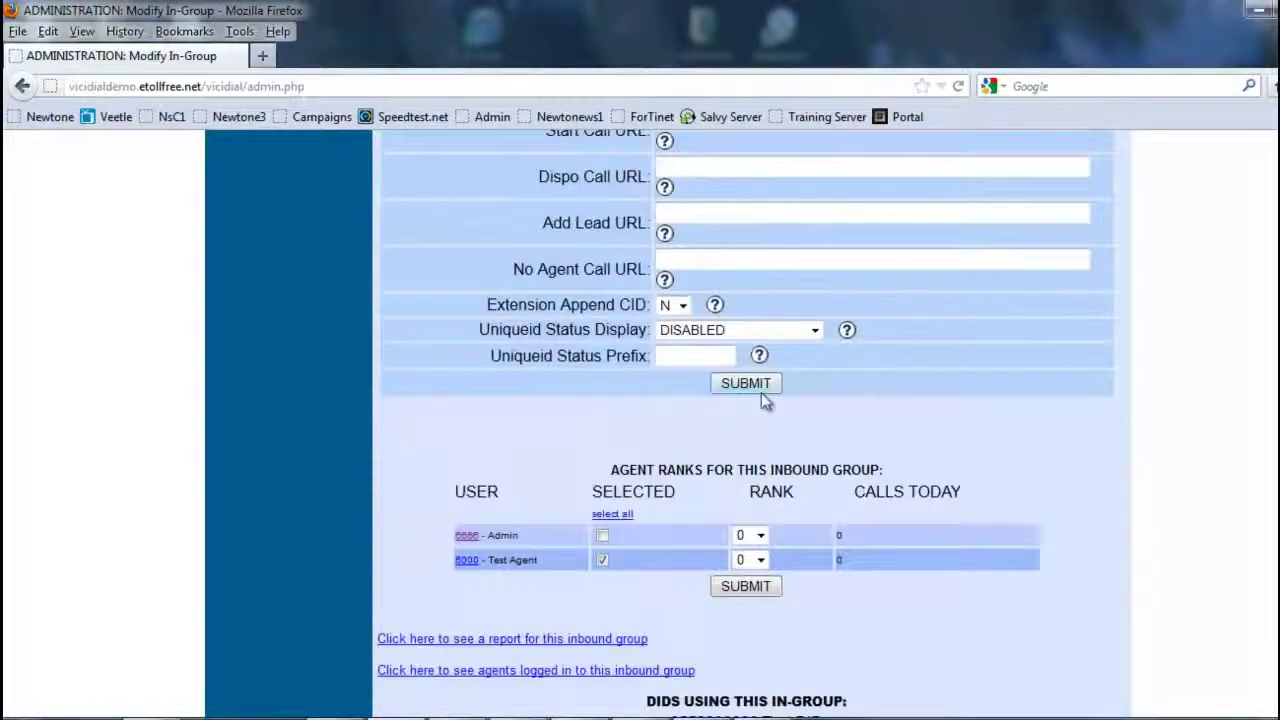
pyautogui.click(746, 383)
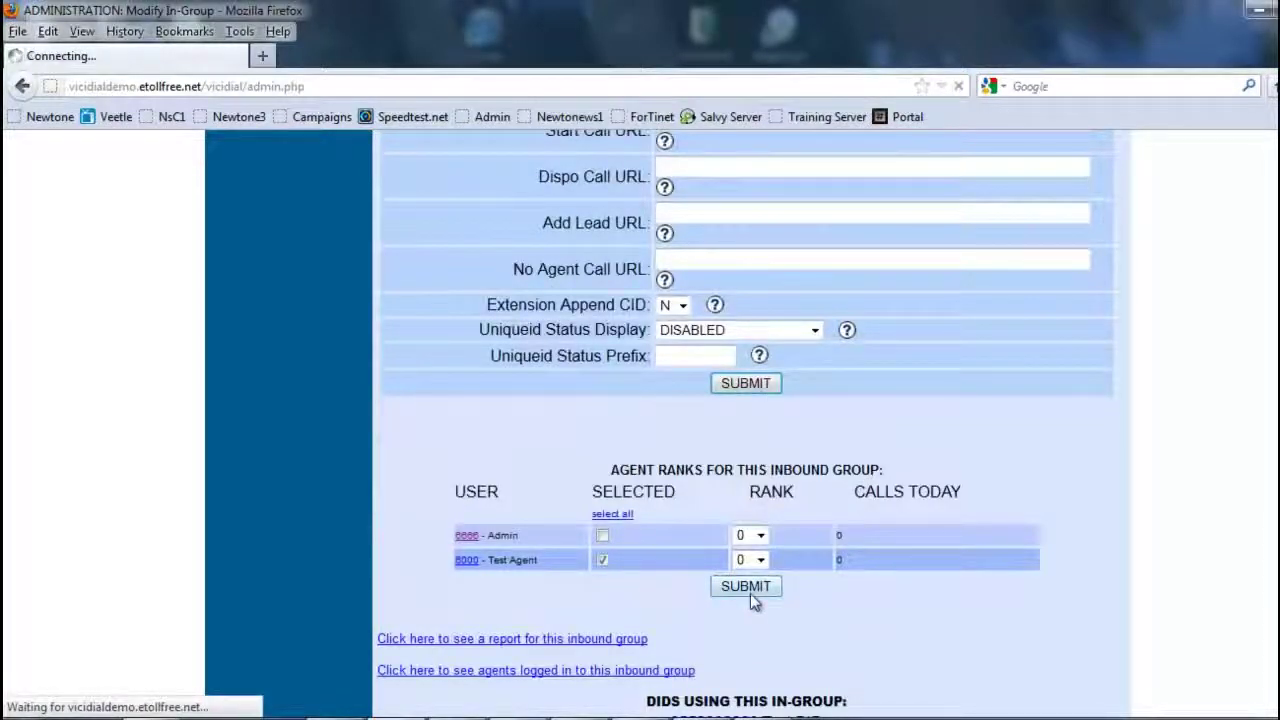